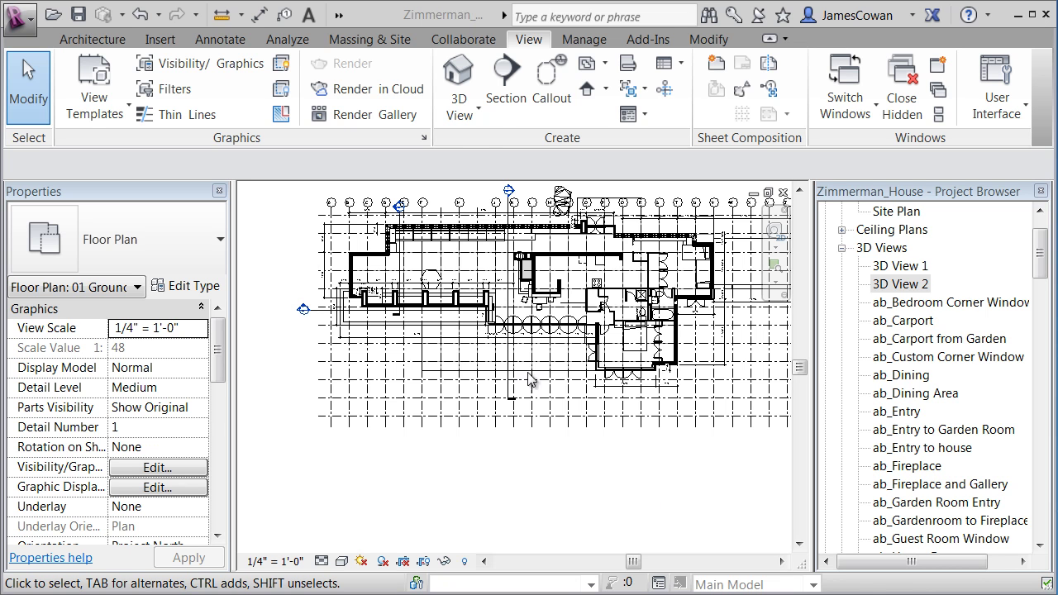
Place a perspective camera with its eye below the plan's lower left, aimed up toward the house
left_click(468, 111)
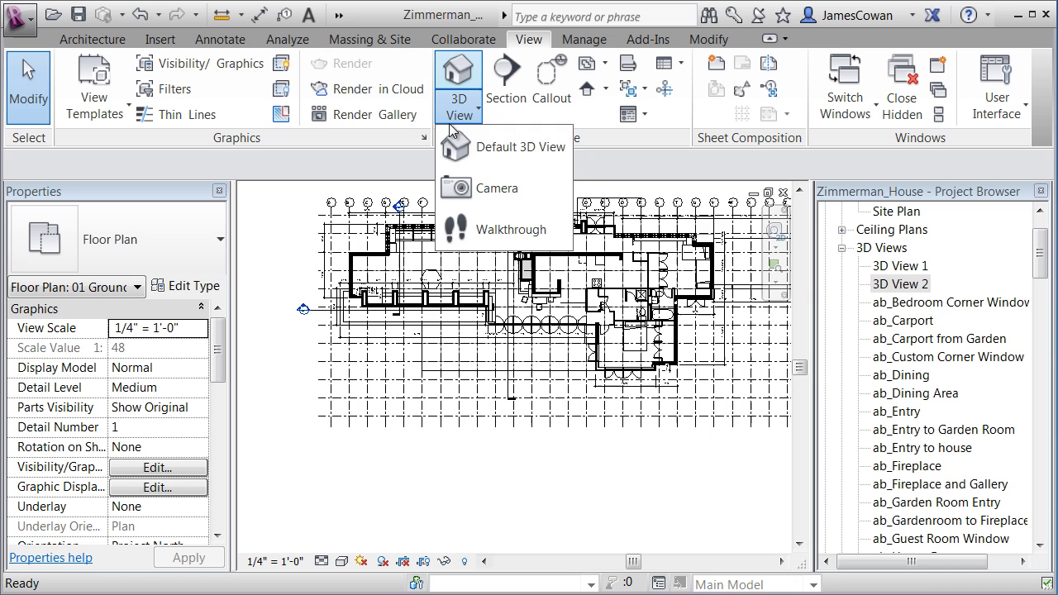
left_click(457, 192)
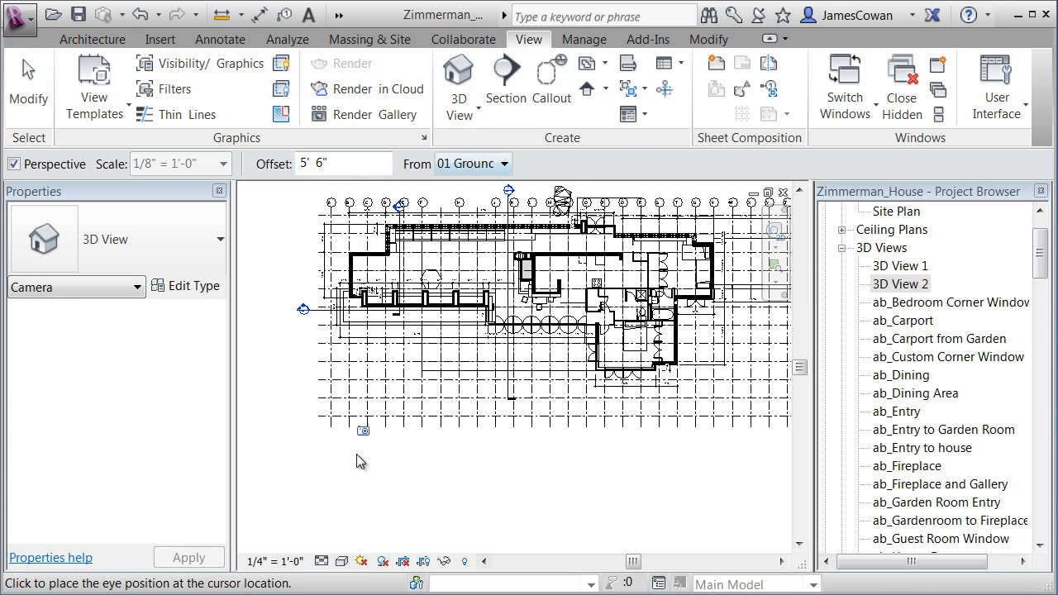
left_click(331, 516)
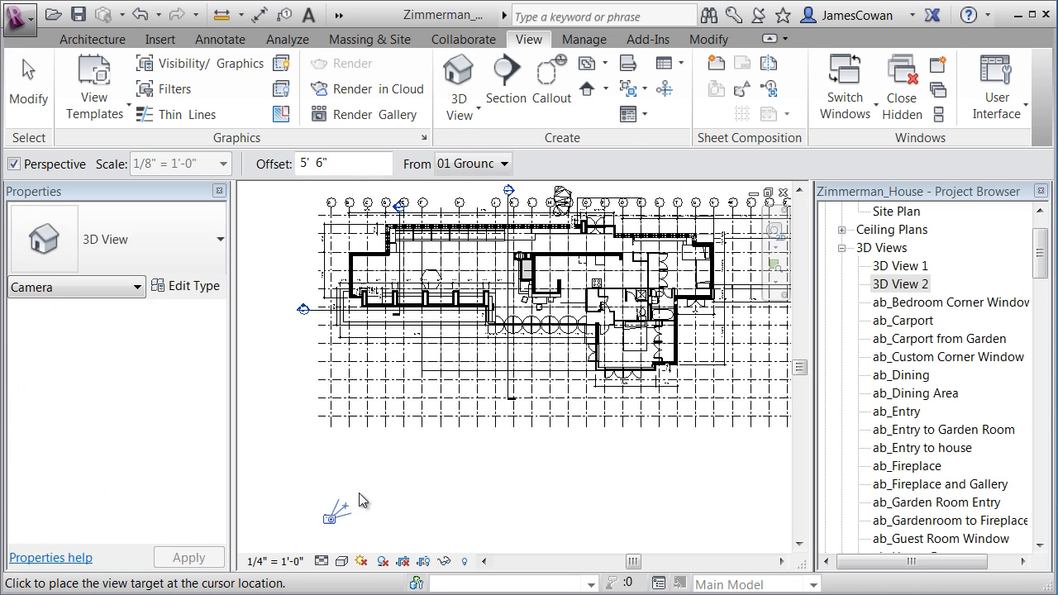
left_click(602, 188)
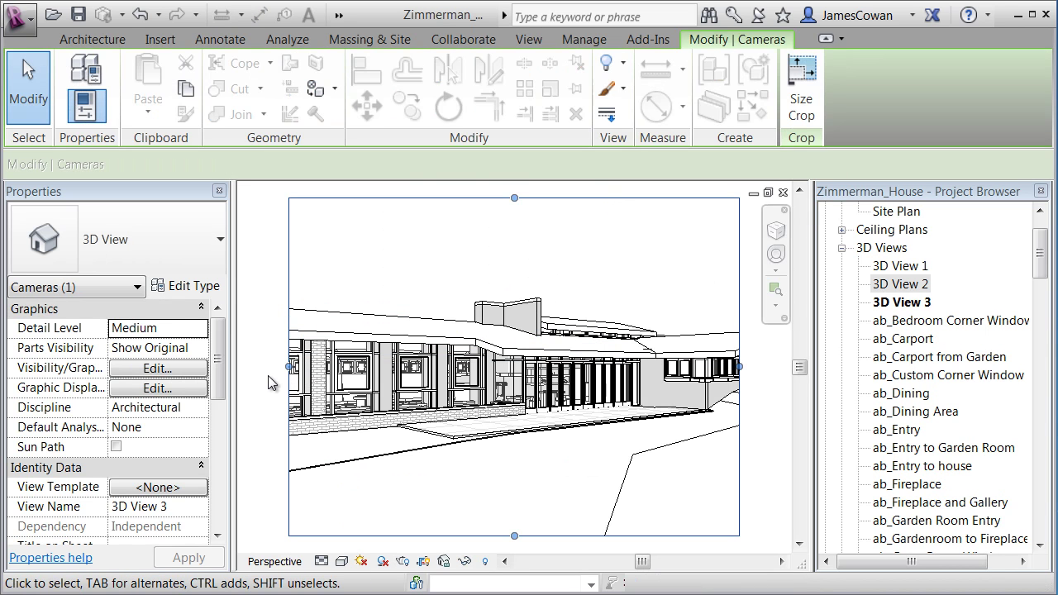
Switch 3D View 3's visual style to Ray Trace
left_click(344, 562)
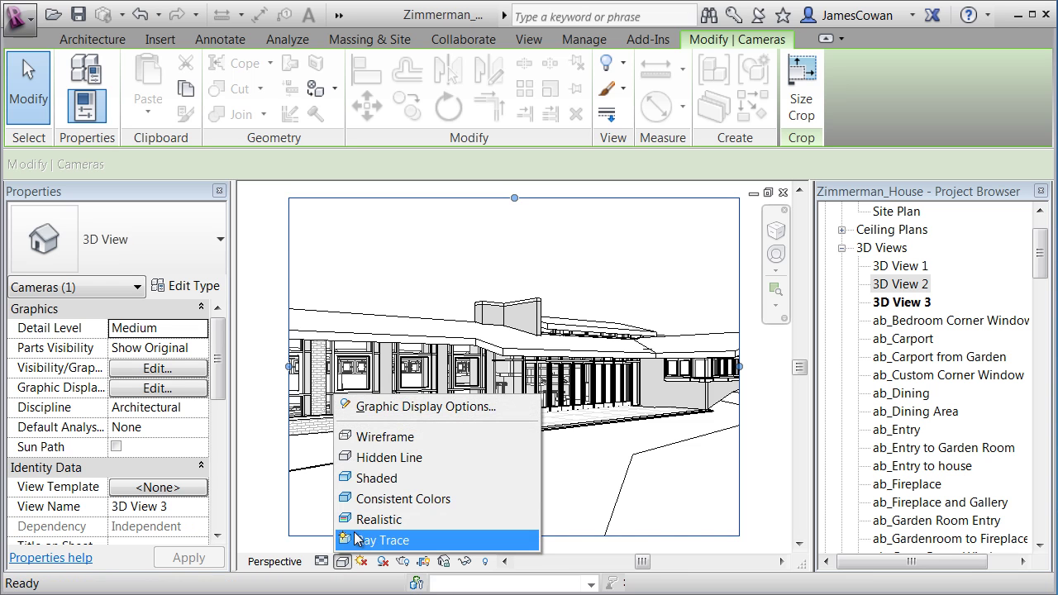
left_click(363, 539)
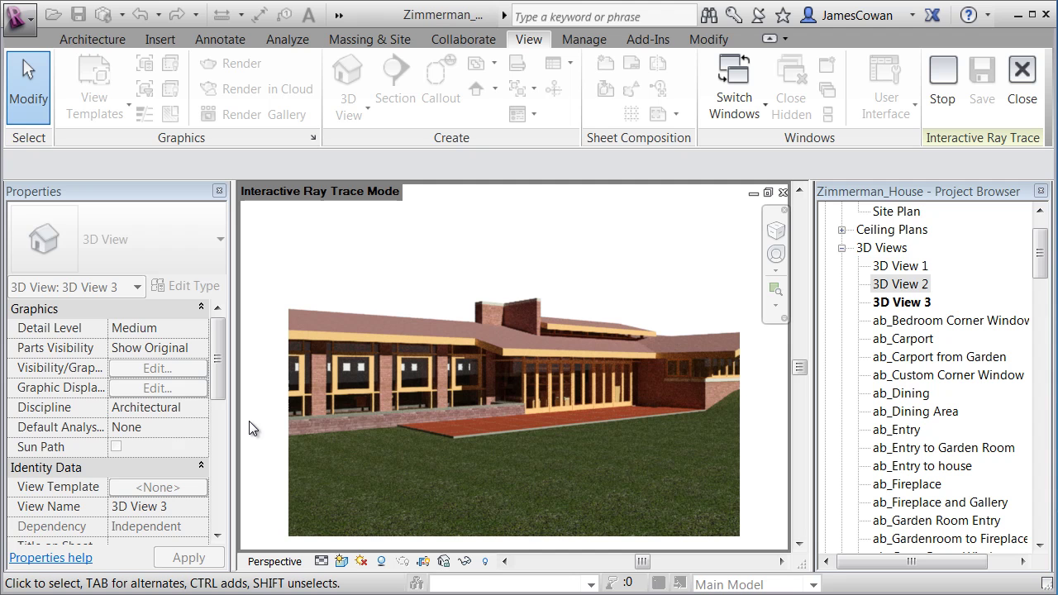
Open Graphic Display Options from the Visual Style menu with the Lighting section collapsed
left_click(342, 562)
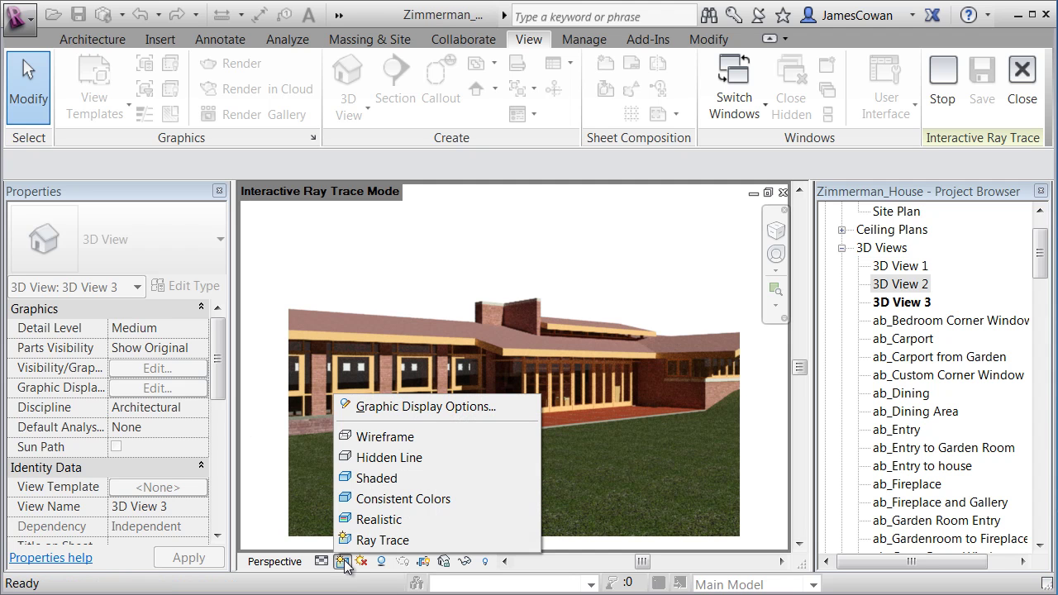
left_click(371, 406)
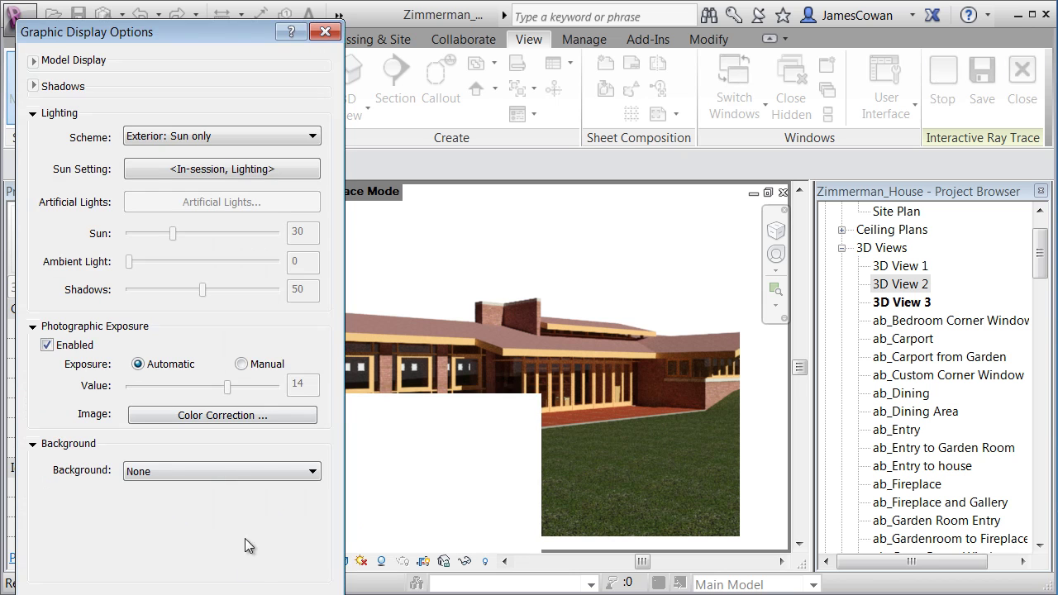
left_click(36, 114)
left_click_drag(210, 34, 216, 26)
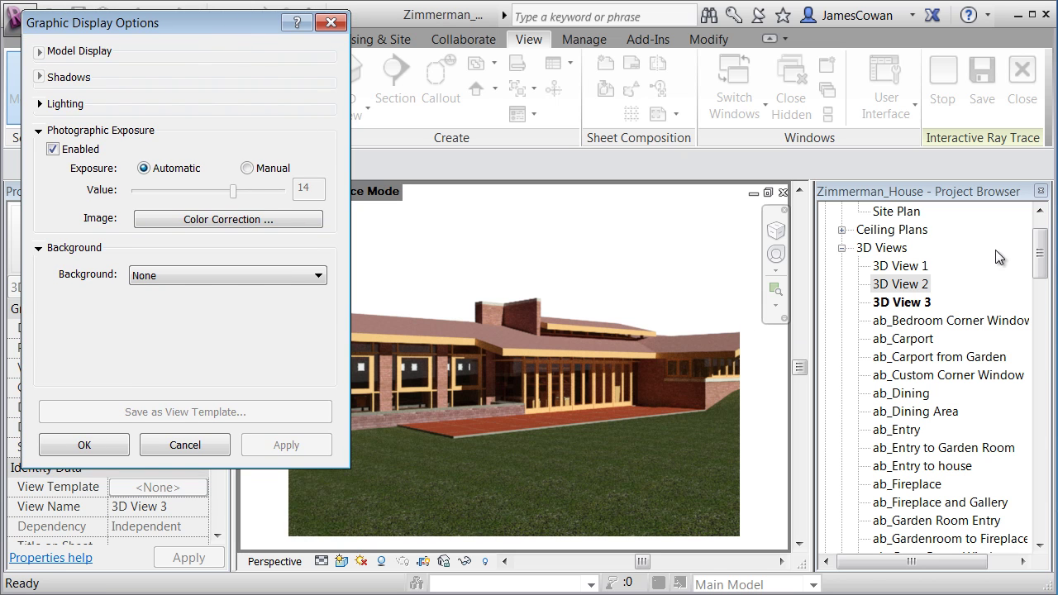
Close Graphic Display Options and the Project Browser, then pan the house to the view's centre
left_click(1041, 192)
left_click(331, 22)
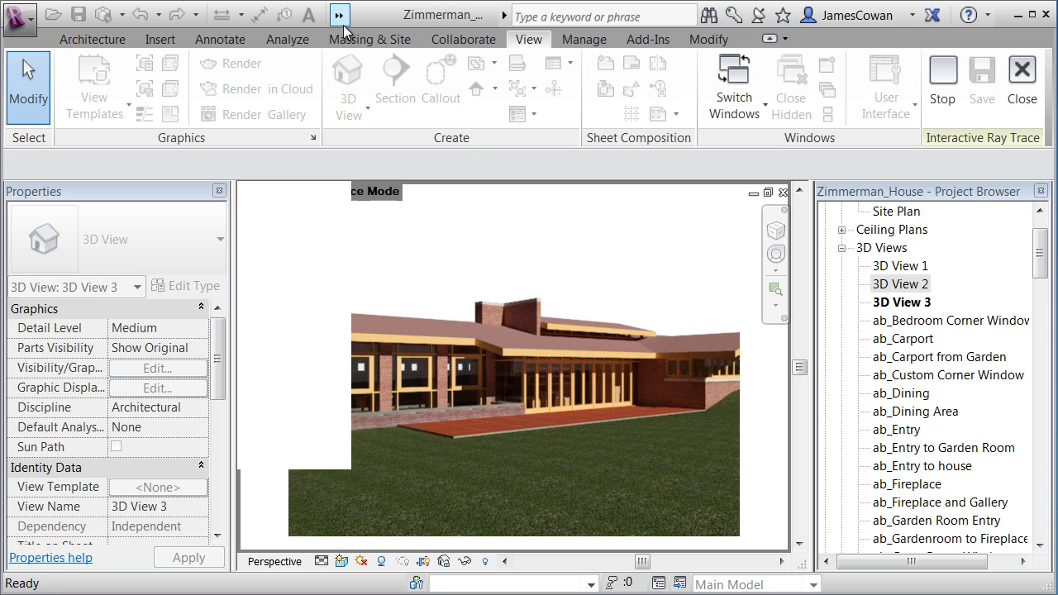
left_click(1042, 191)
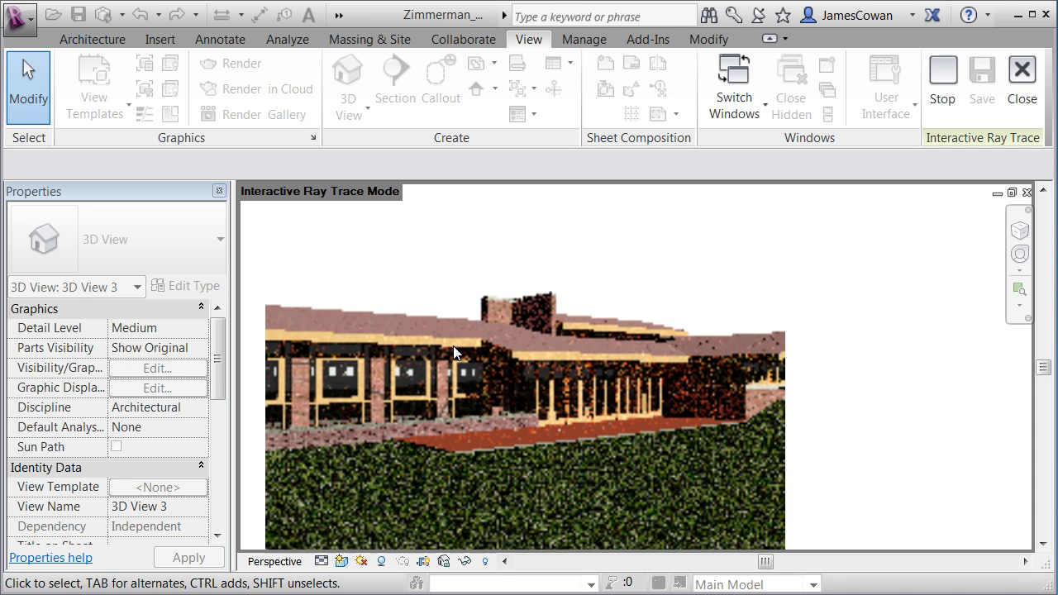
mouse_move(453, 345)
middle_mouse_down()
mouse_move(594, 335)
mouse_move(568, 332)
middle_mouse_up()
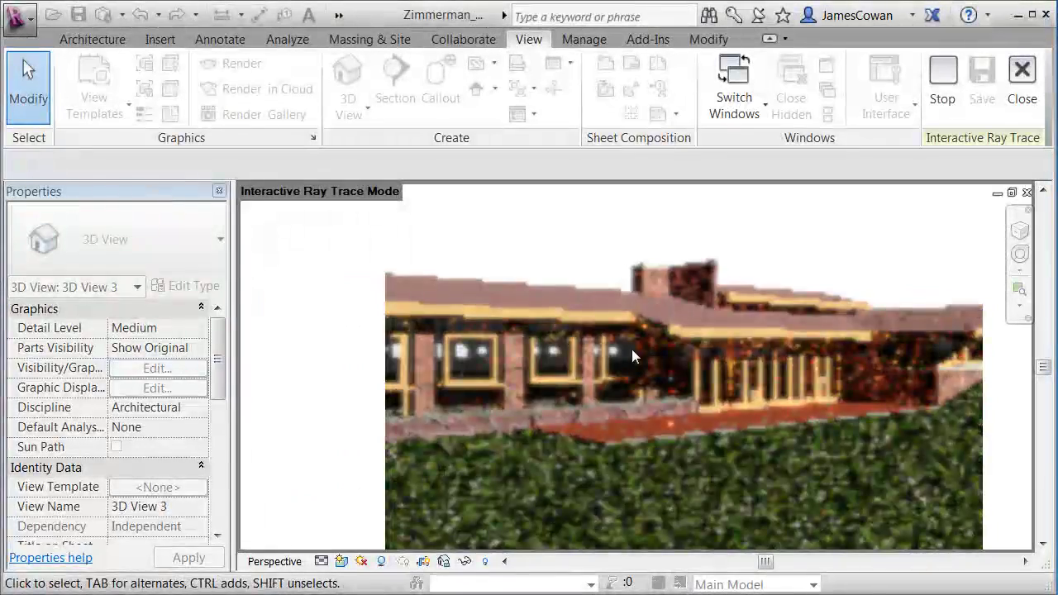
mouse_move(631, 348)
middle_mouse_down()
mouse_move(599, 341)
mouse_move(631, 354)
mouse_move(596, 350)
mouse_move(583, 377)
middle_mouse_up()
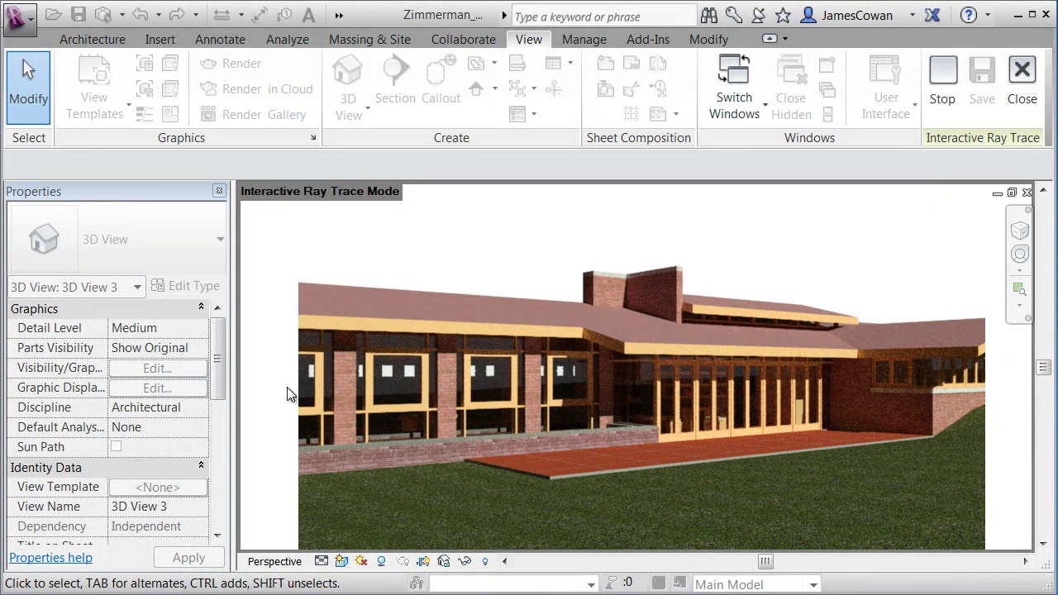
Reopen Graphic Display Options and apply a Sky background to the render
left_click(342, 562)
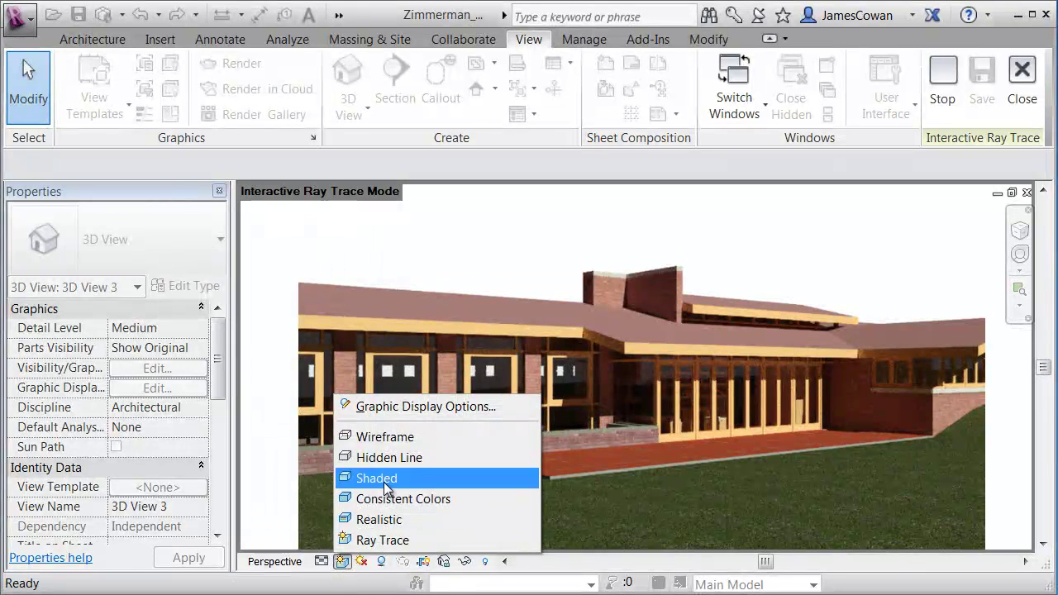
left_click(376, 407)
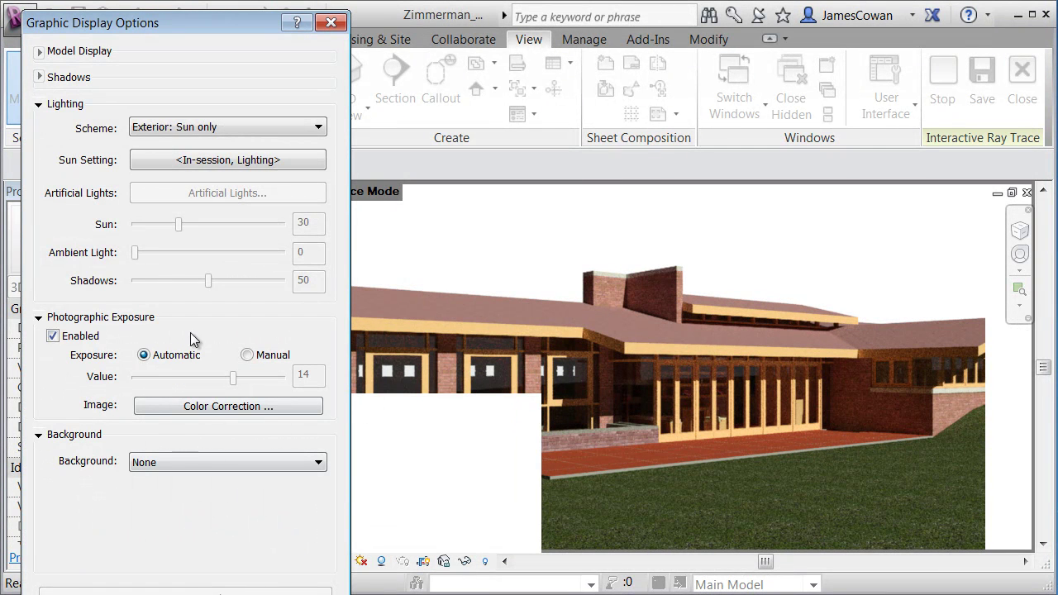
left_click(39, 104)
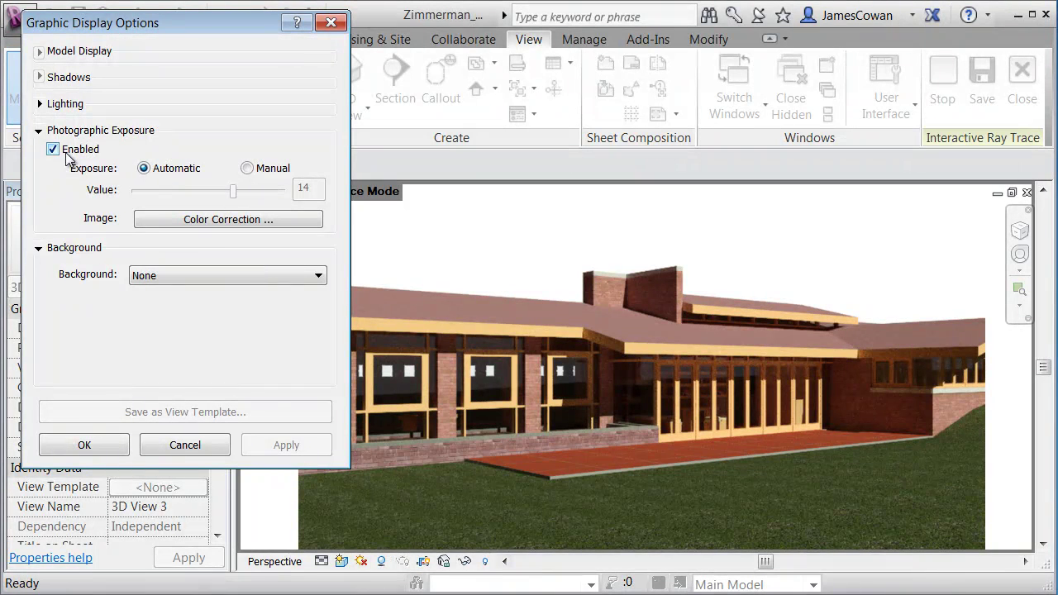
left_click(159, 276)
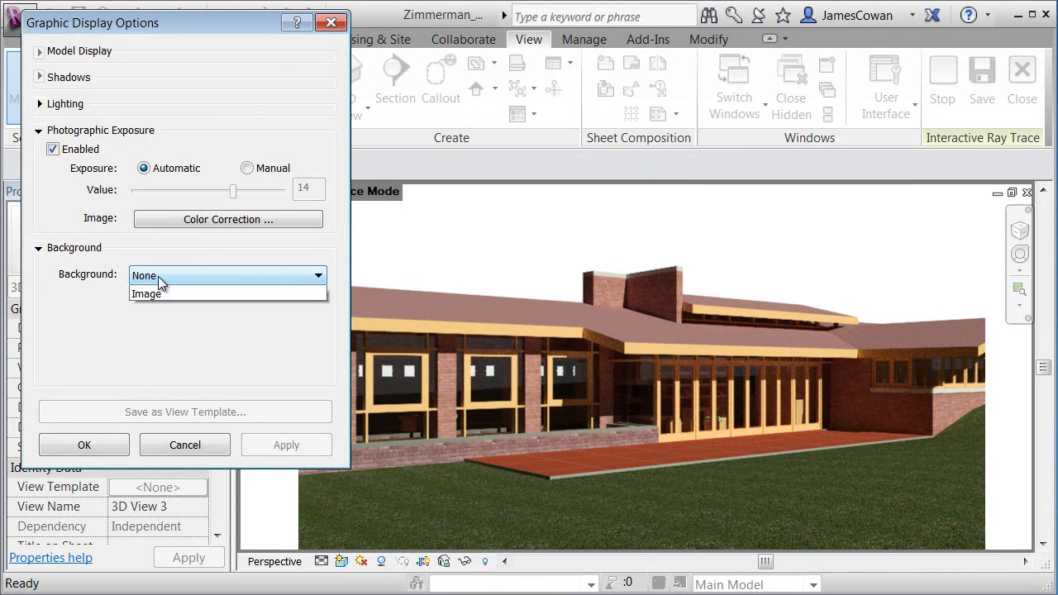
left_click(152, 305)
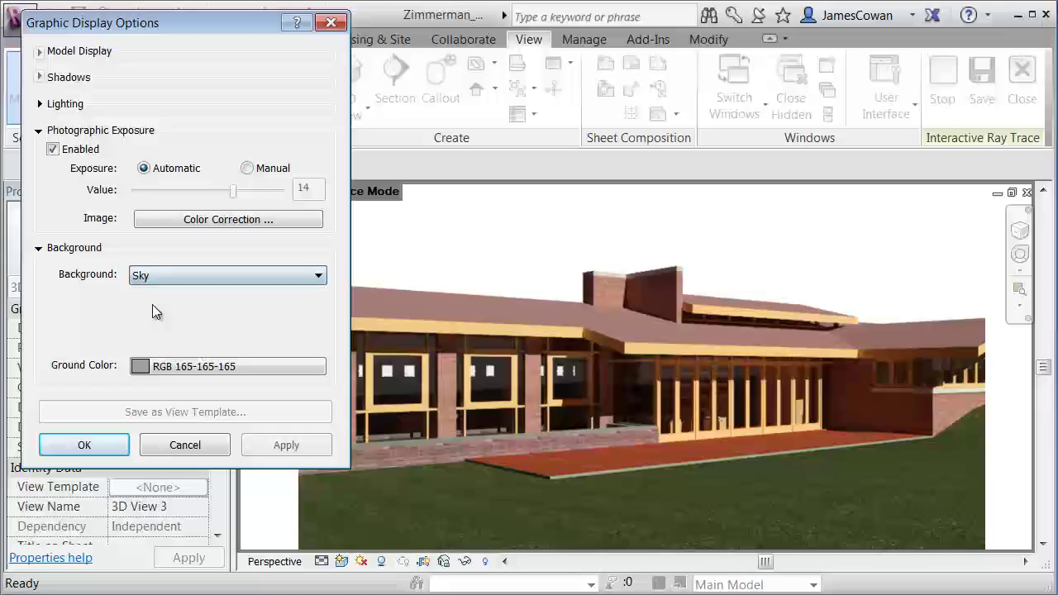
left_click(286, 444)
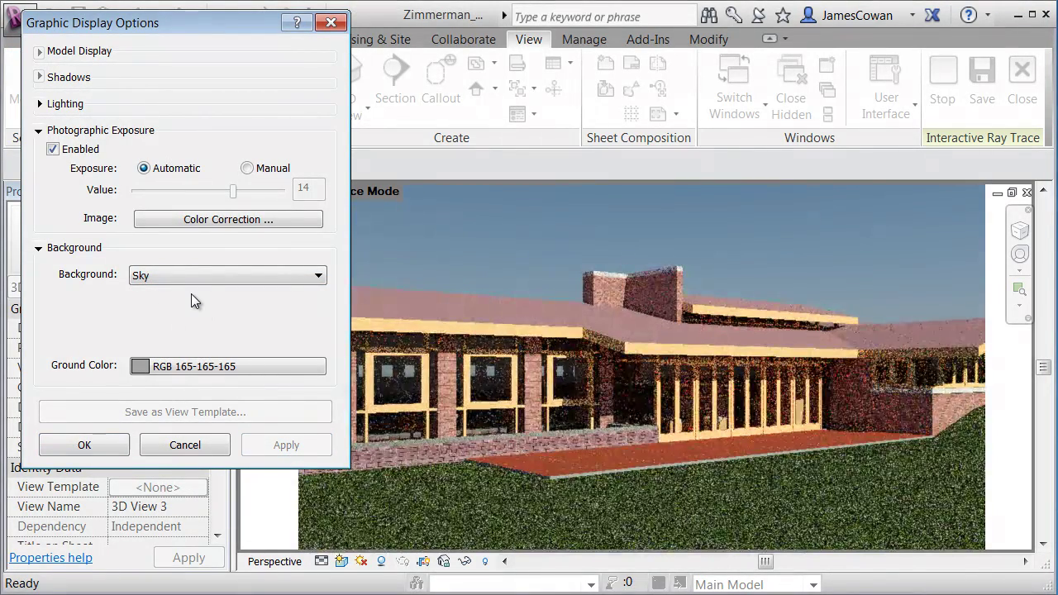
Change the background type to Gradient and apply it
left_click(178, 277)
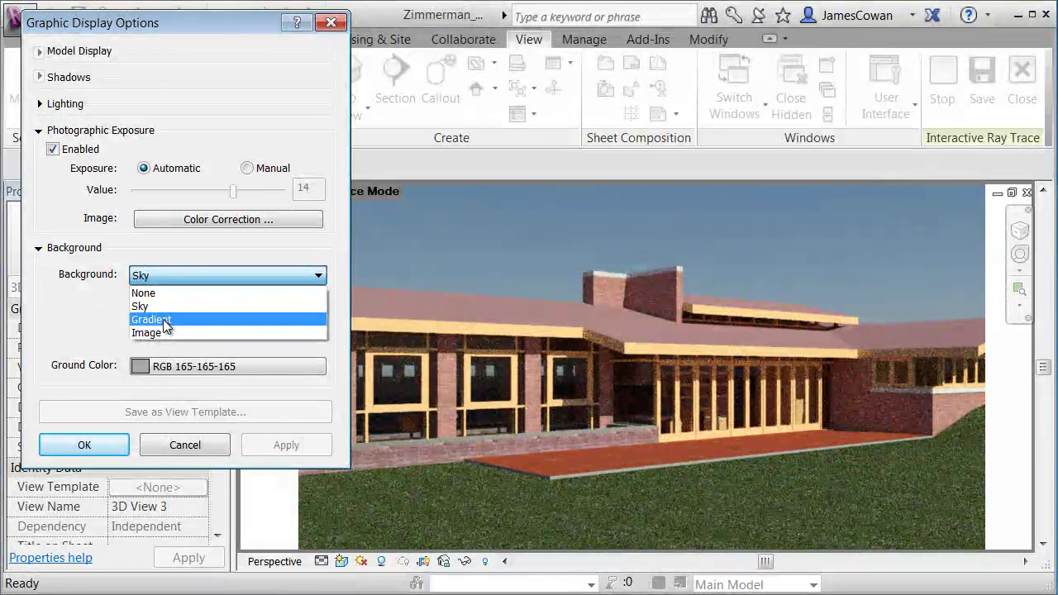
left_click(165, 321)
left_click(284, 445)
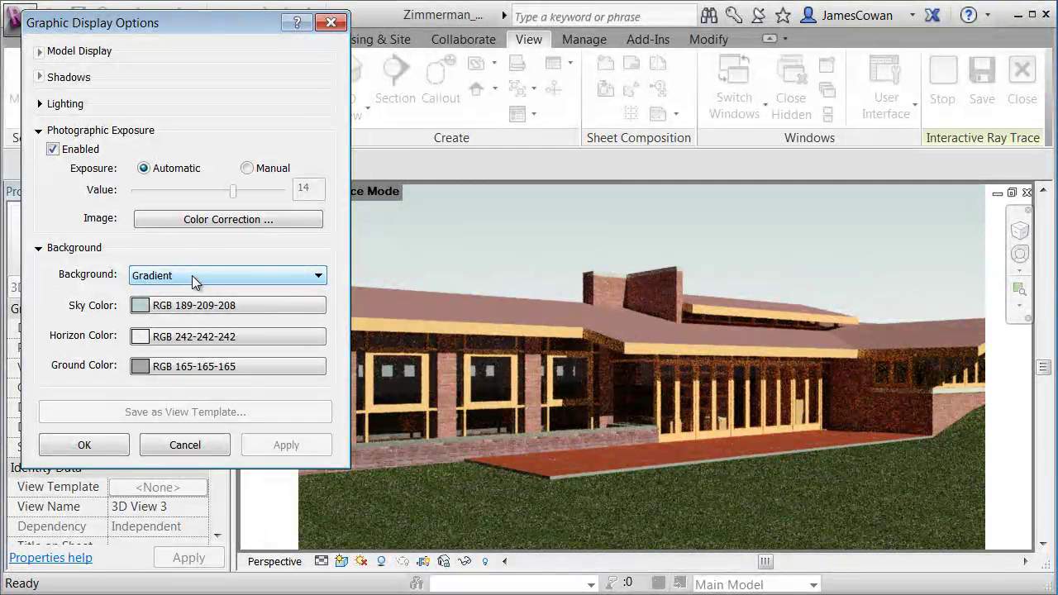
Set the gradient's sky colour to black and apply it
left_click(142, 307)
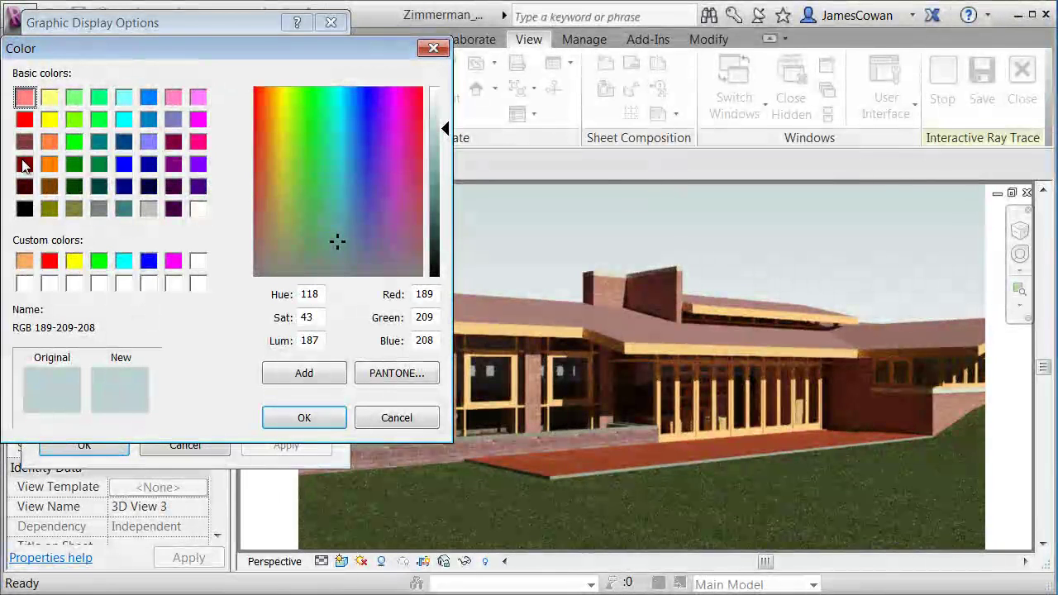
left_click(24, 209)
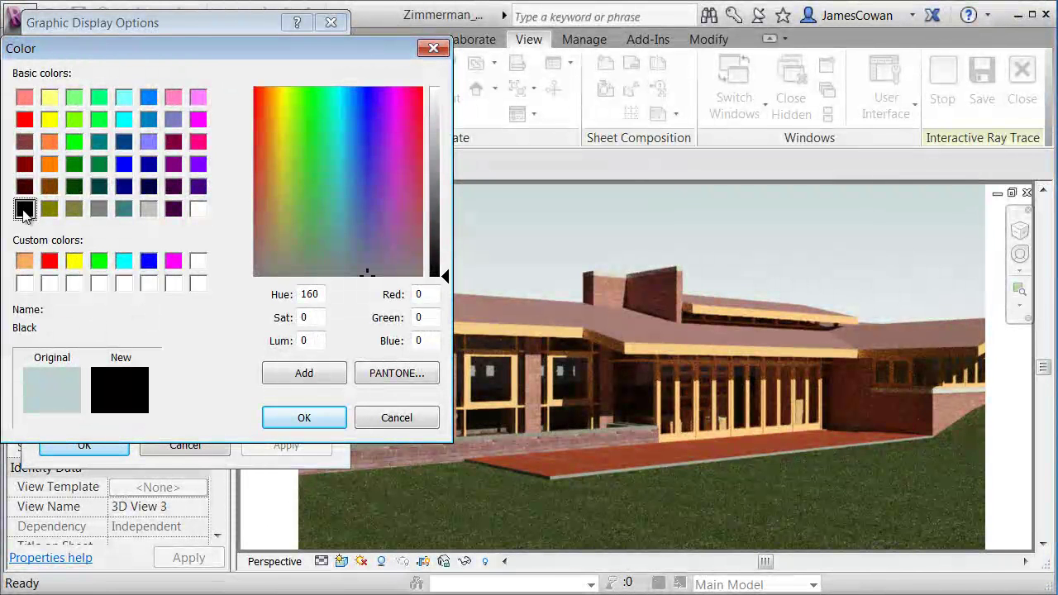
left_click(319, 417)
left_click(279, 445)
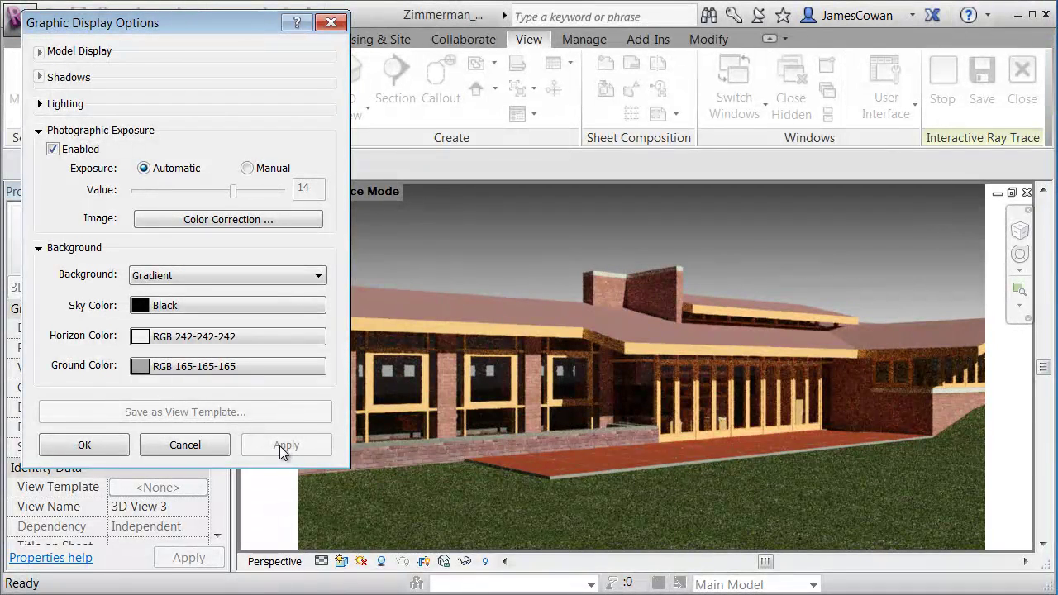
Make the horizon colour light pink (RGB 255-136-136, Lum 184) and apply it
left_click(142, 337)
left_click(25, 120)
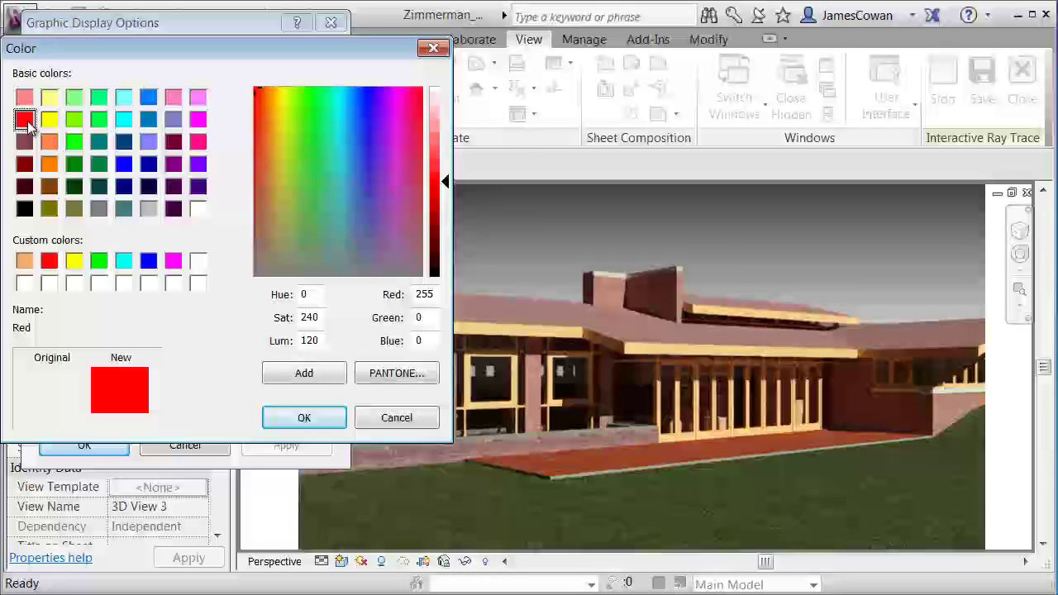
left_click(329, 418)
left_click(286, 444)
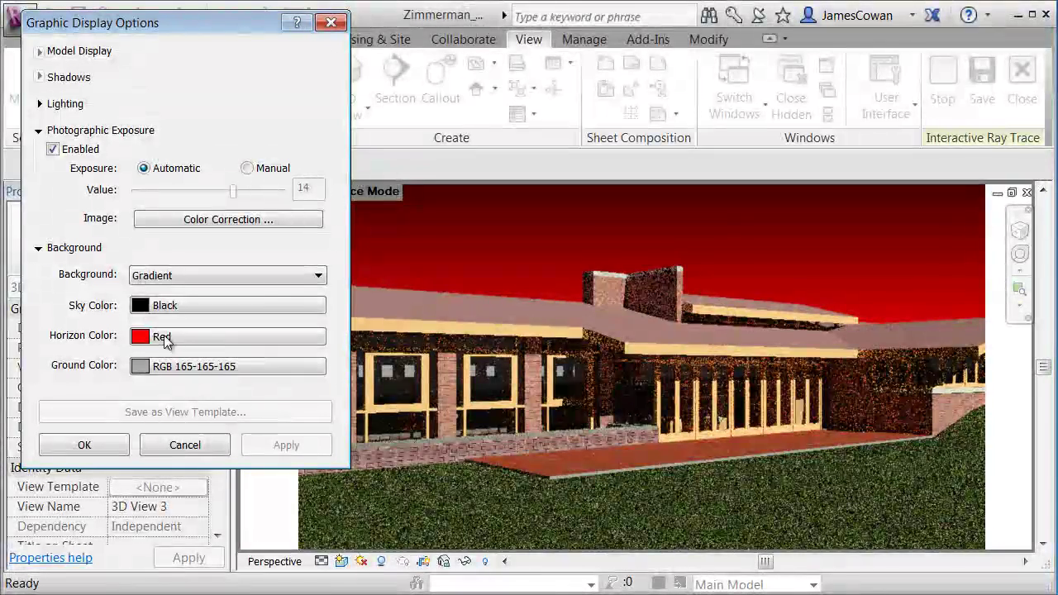
left_click(166, 337)
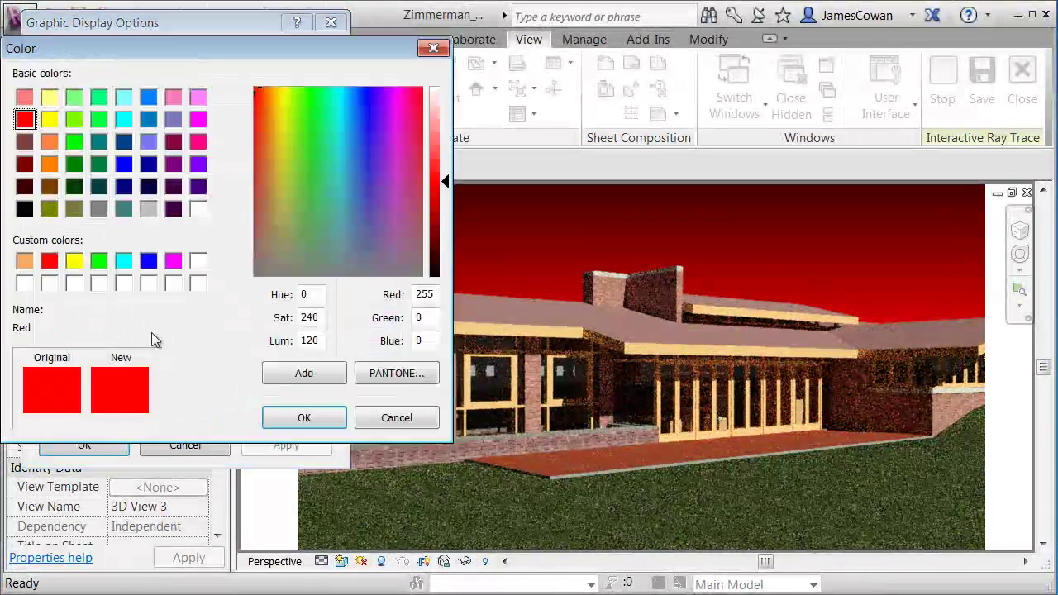
left_click(24, 97)
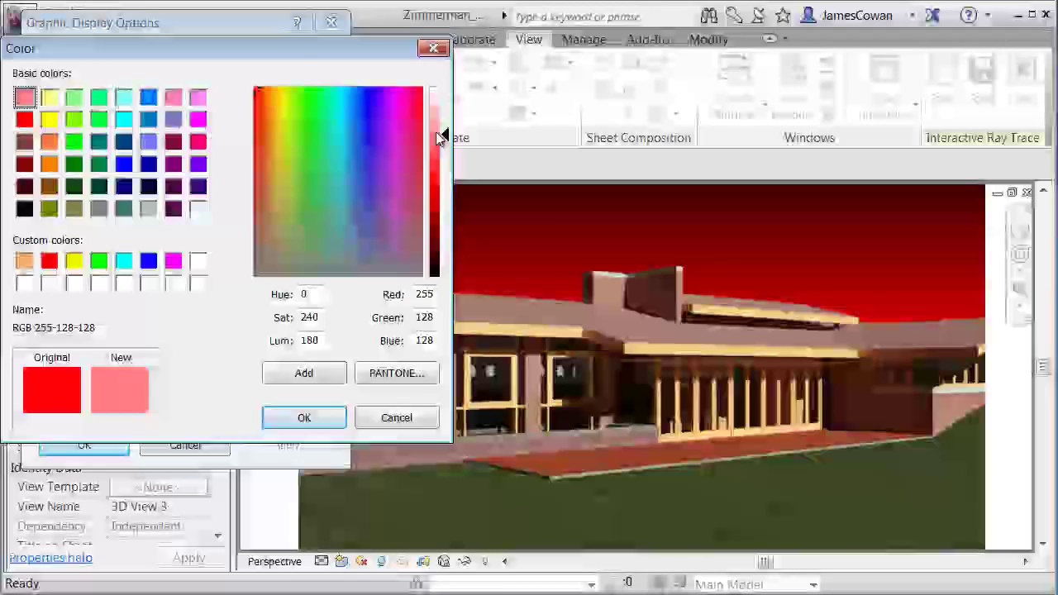
left_click(436, 132)
left_click(314, 420)
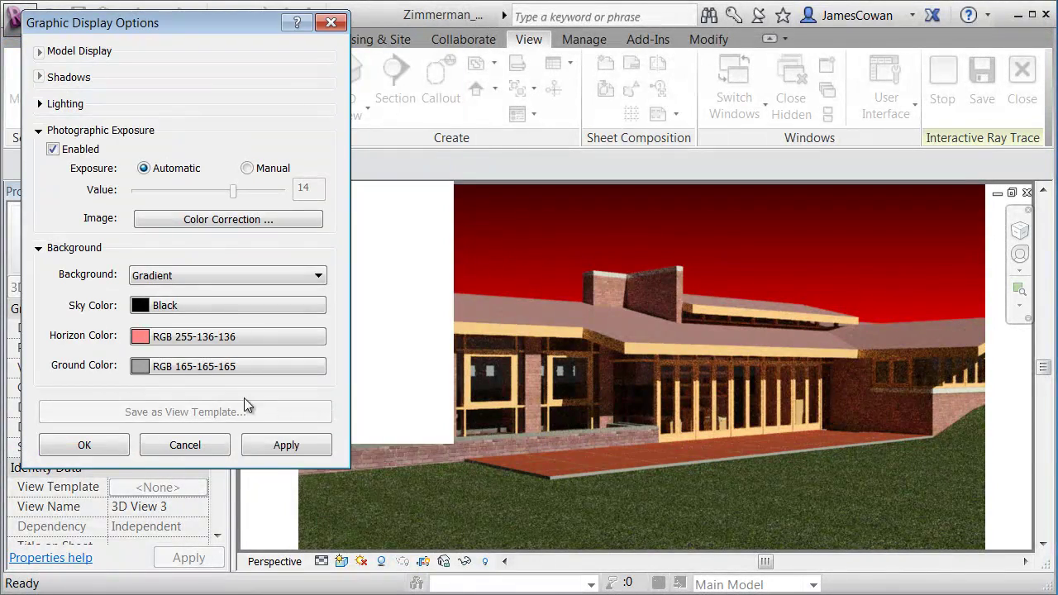
left_click(281, 446)
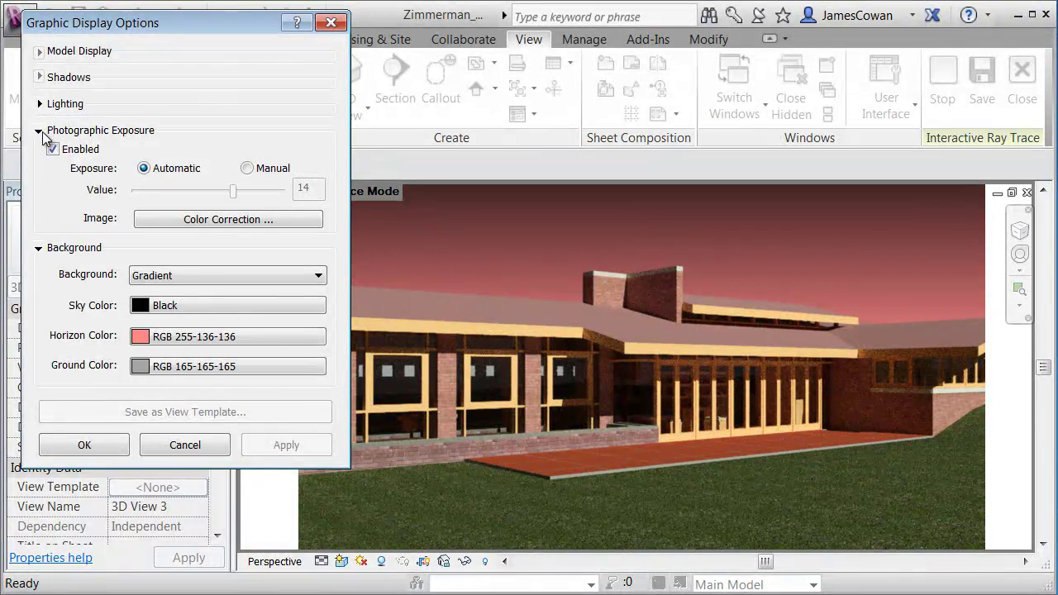
Set the lighting scheme to Exterior: Artificial only and apply it
left_click(40, 130)
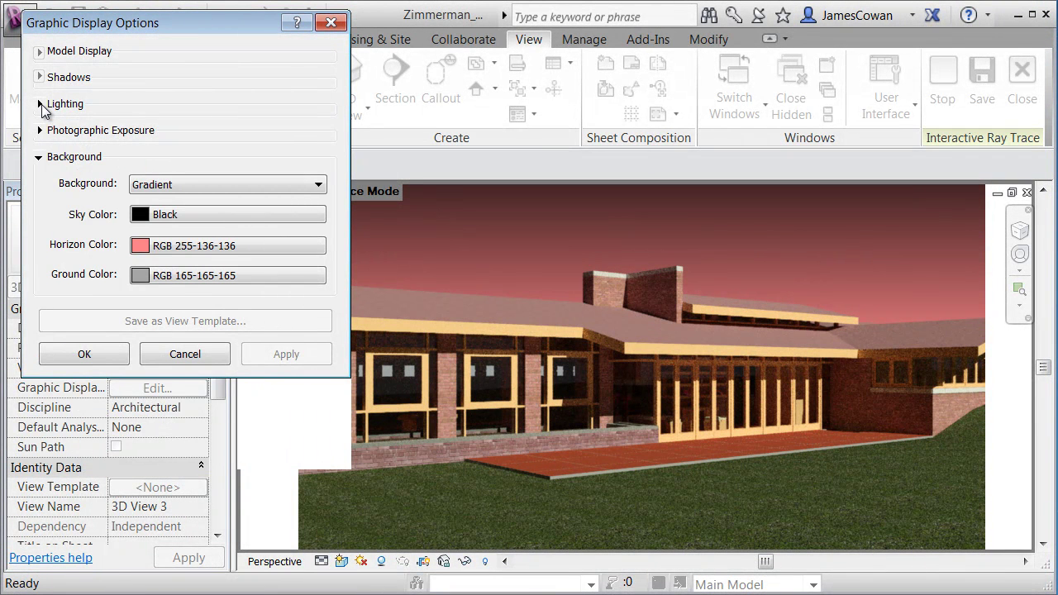
left_click(40, 104)
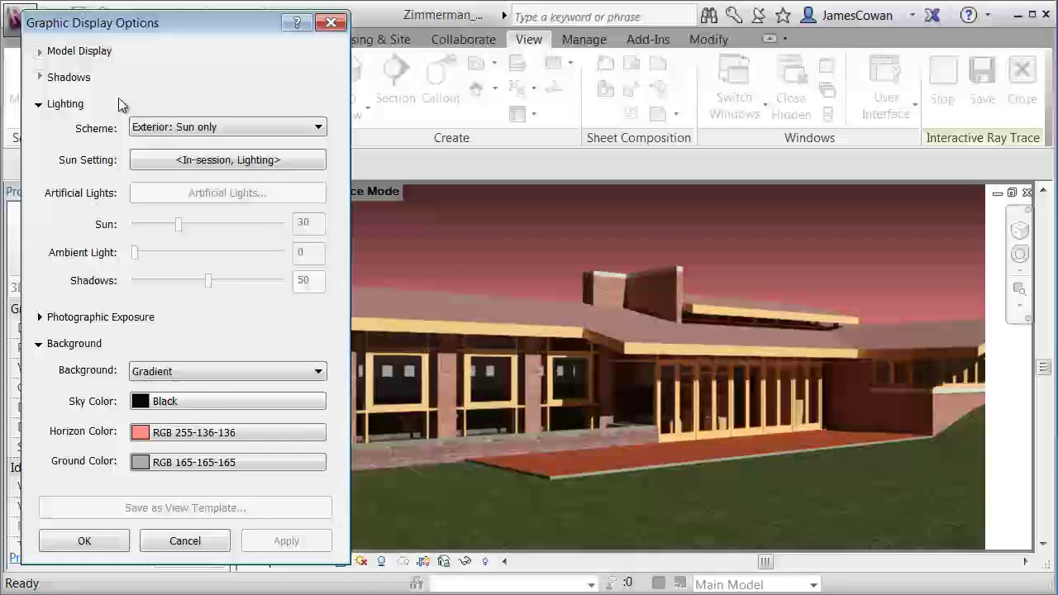
left_click(226, 126)
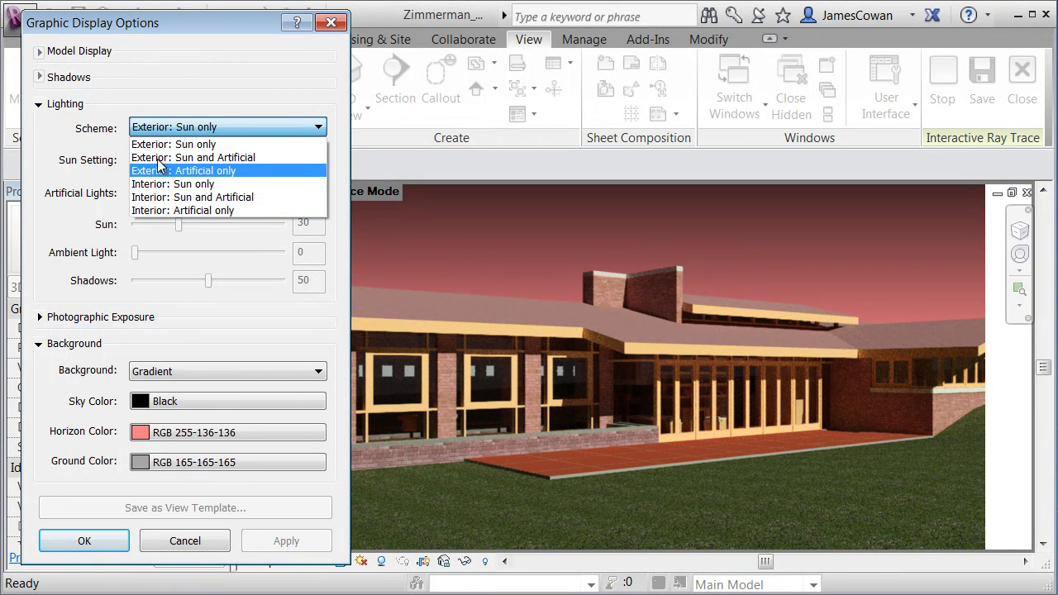
left_click(201, 172)
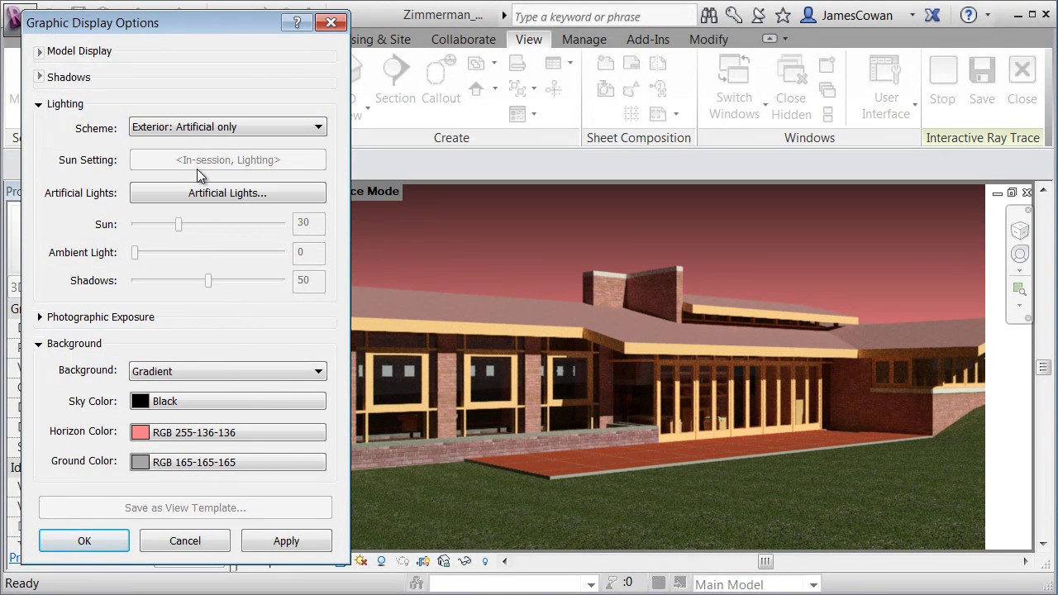
left_click(297, 543)
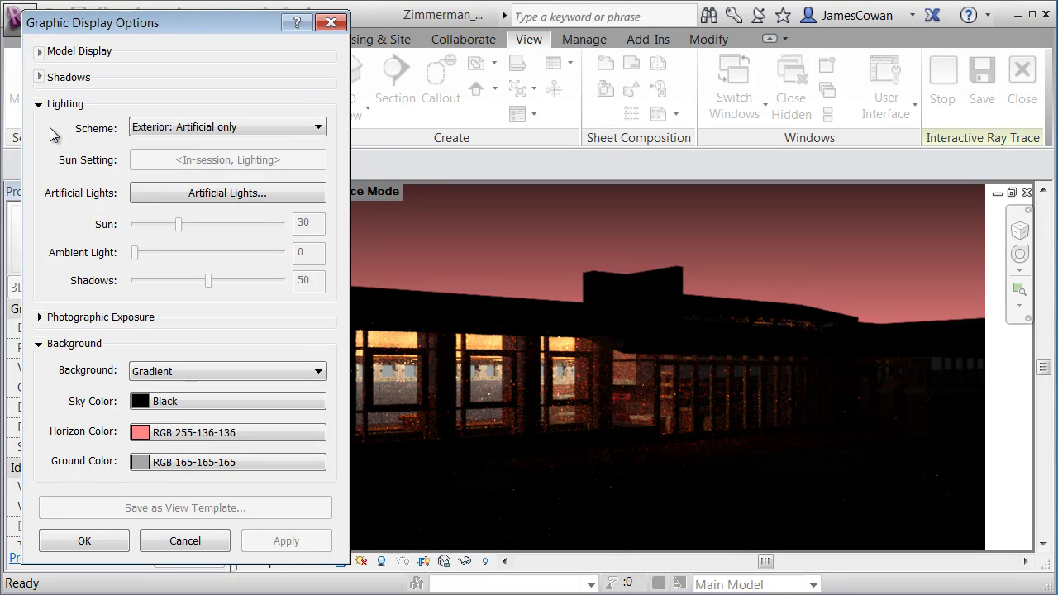
Switch photographic exposure to Manual and apply an exposure value of 3
left_click(40, 105)
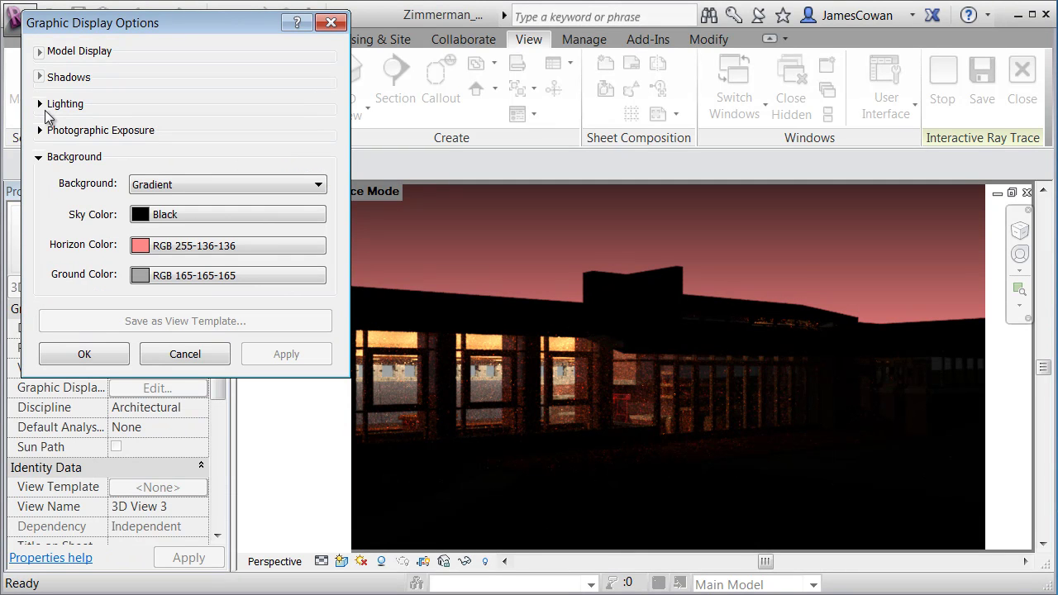
left_click(39, 131)
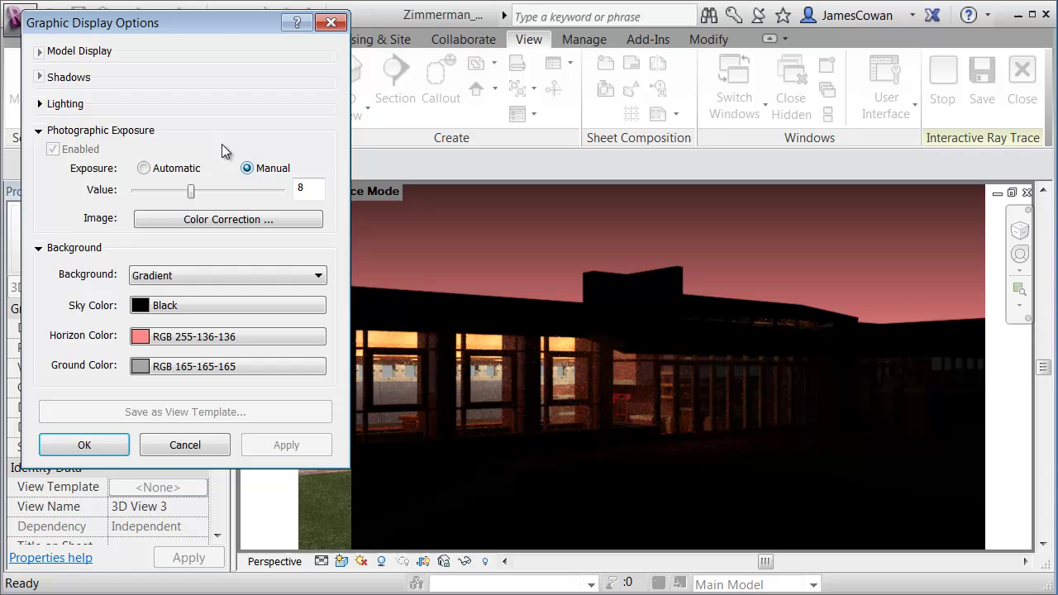
left_click_drag(194, 191, 159, 204)
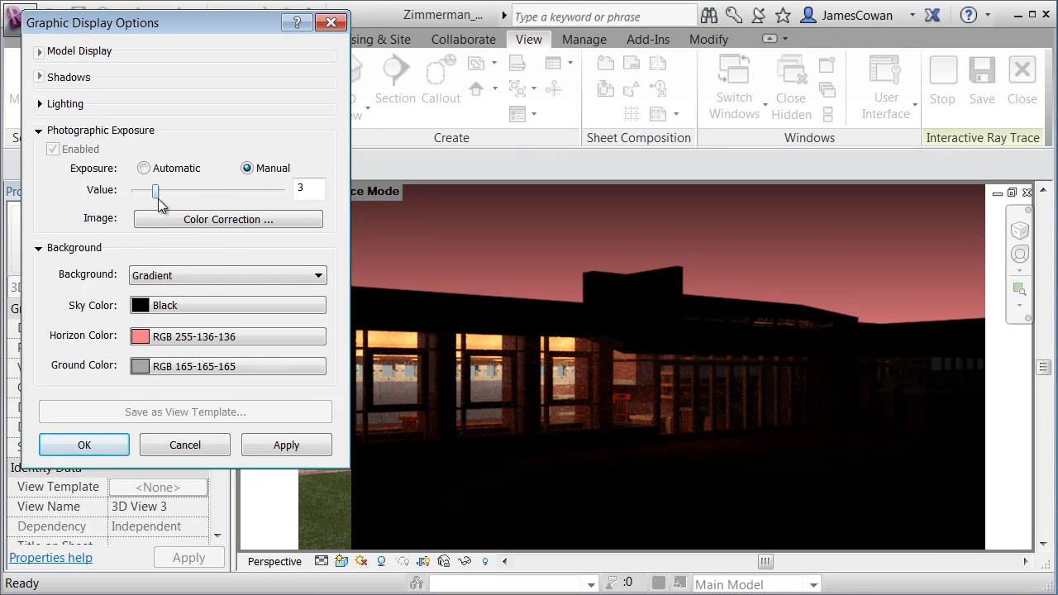
left_click(283, 445)
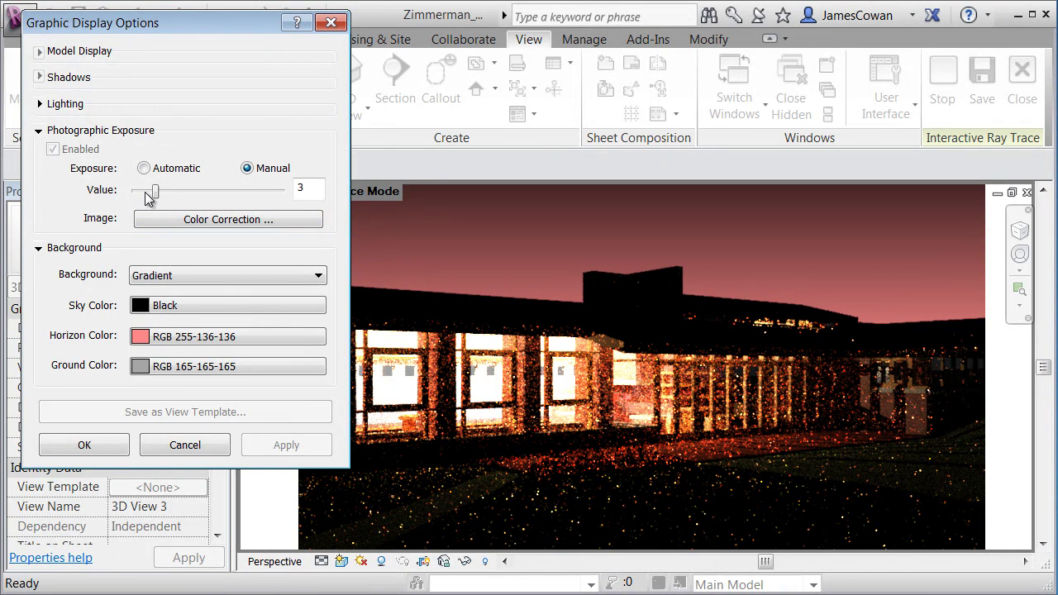
Apply an exposure of 18, then bring the value back down to 2
left_click_drag(152, 192, 213, 193)
key("Right")
key("Right")
key("Right")
key("Right")
key("Right")
key("Right")
key("Right")
key("Right")
key("Right")
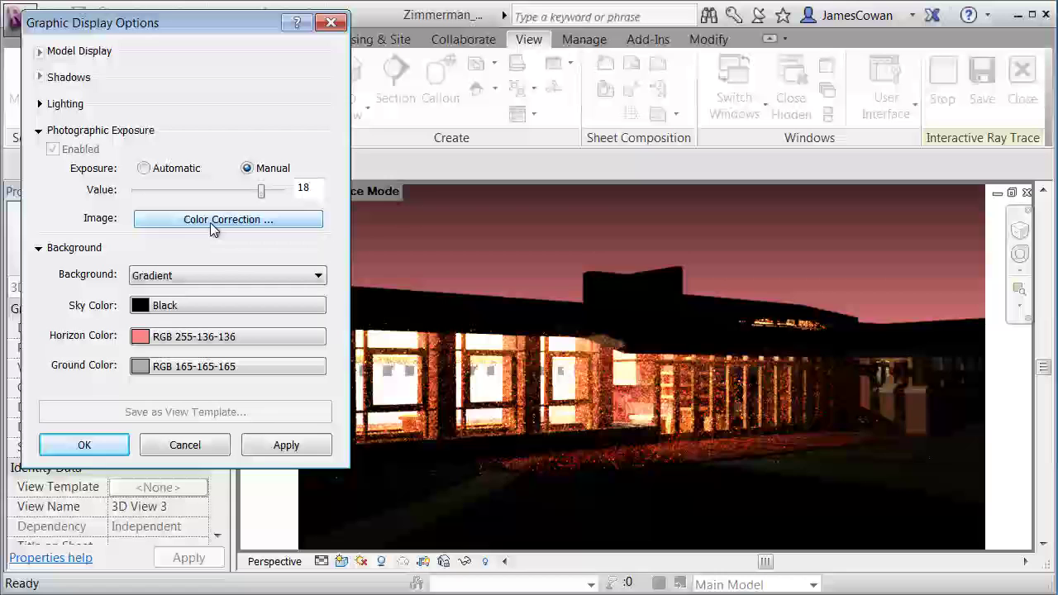
left_click(284, 444)
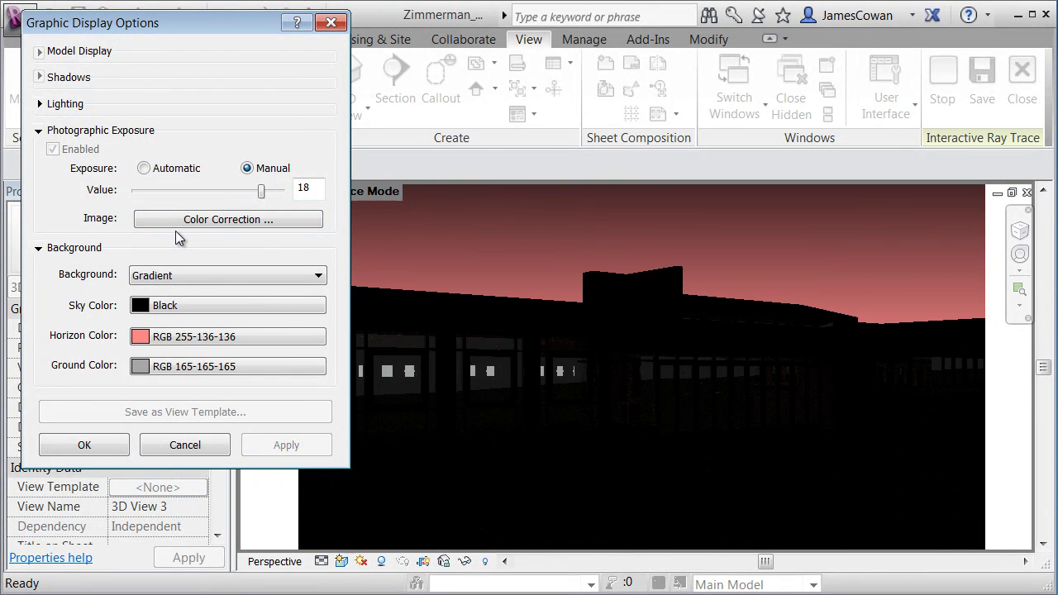
left_click(247, 191)
left_click_drag(234, 192, 176, 197)
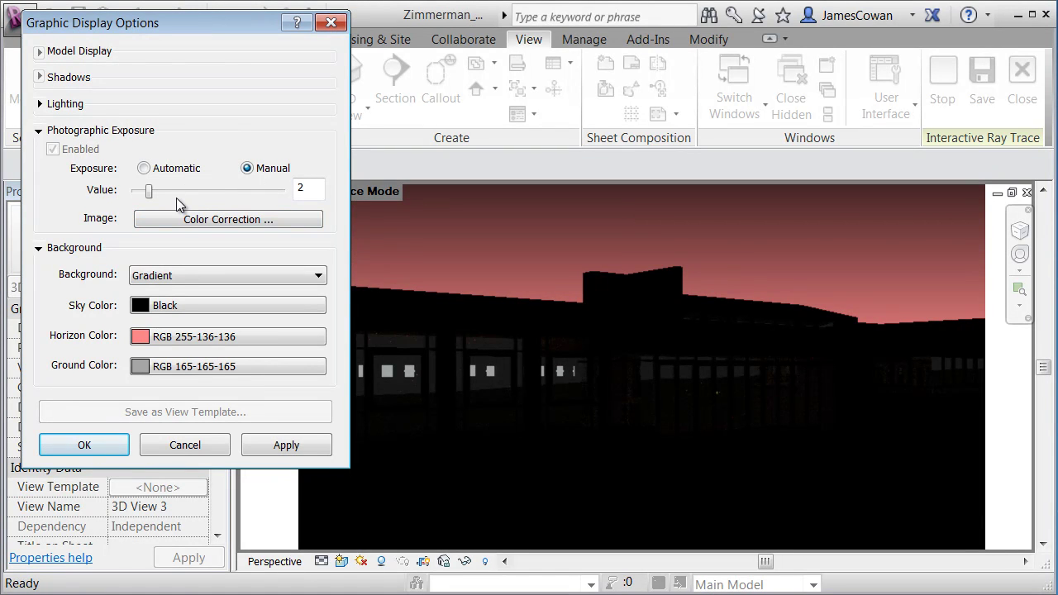
Apply manual exposure values 2, 3, 4, 5 and 6 in turn, then close with OK
left_click(287, 444)
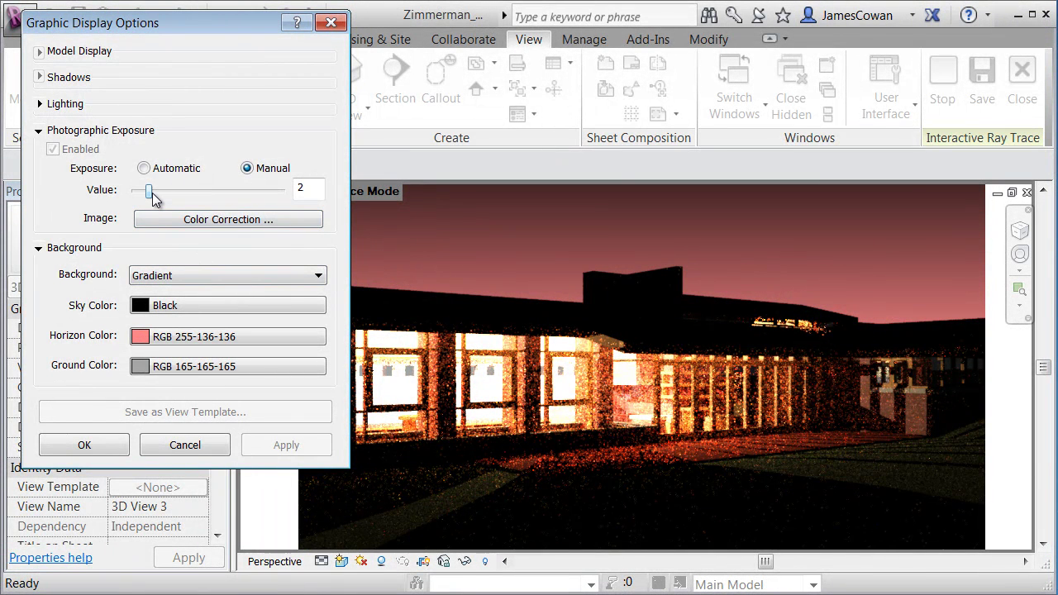
left_click_drag(153, 195, 161, 204)
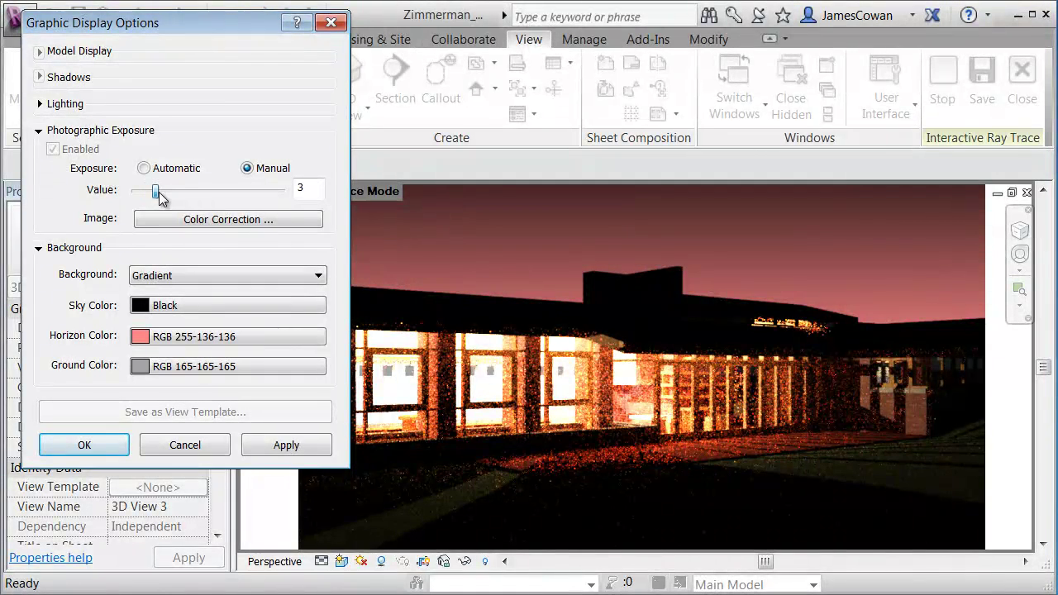
left_click(300, 446)
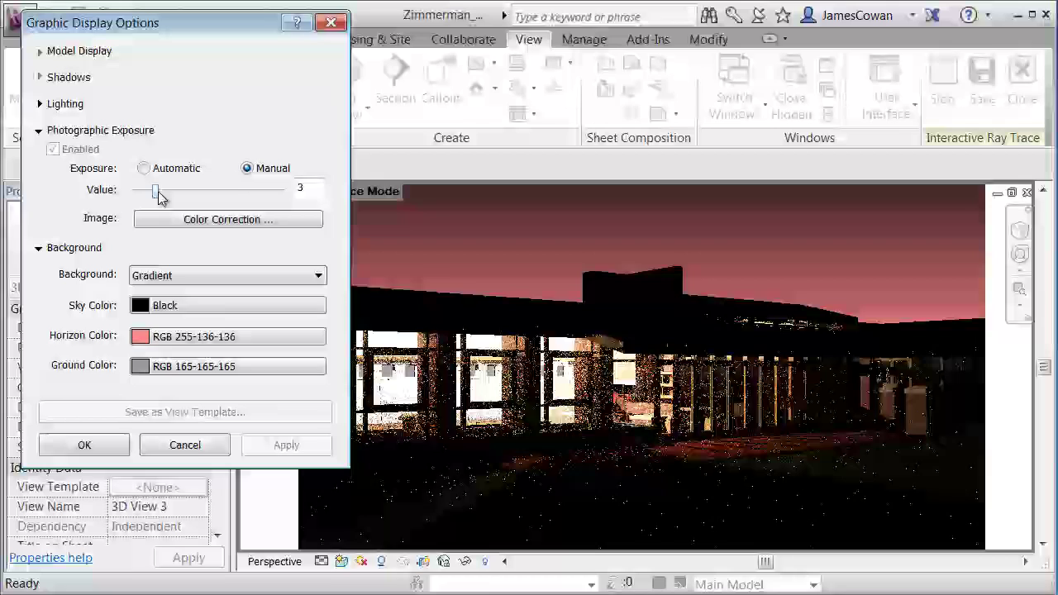
left_click_drag(157, 196, 163, 197)
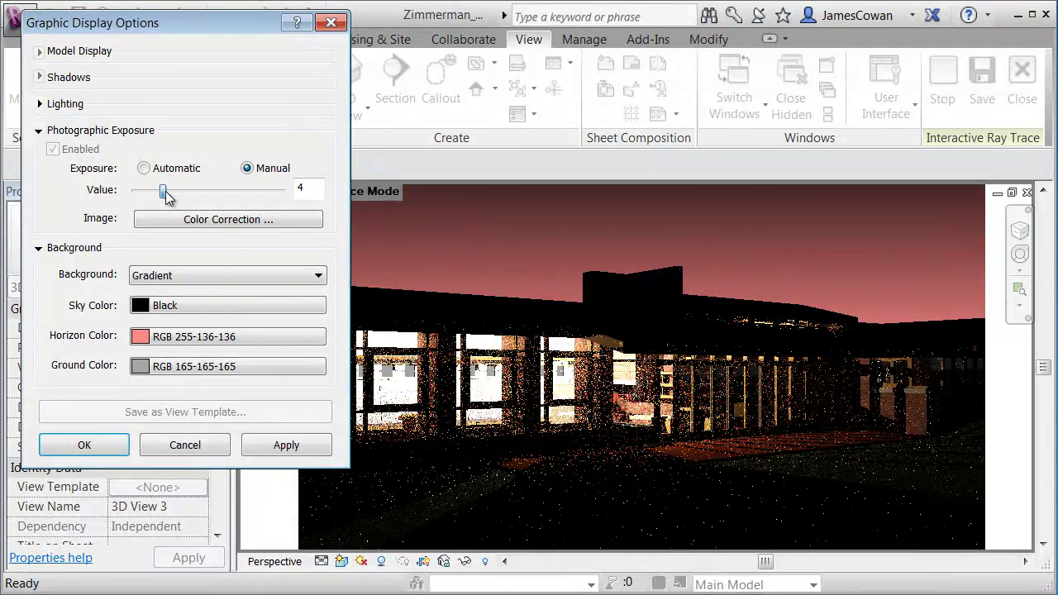
left_click(283, 447)
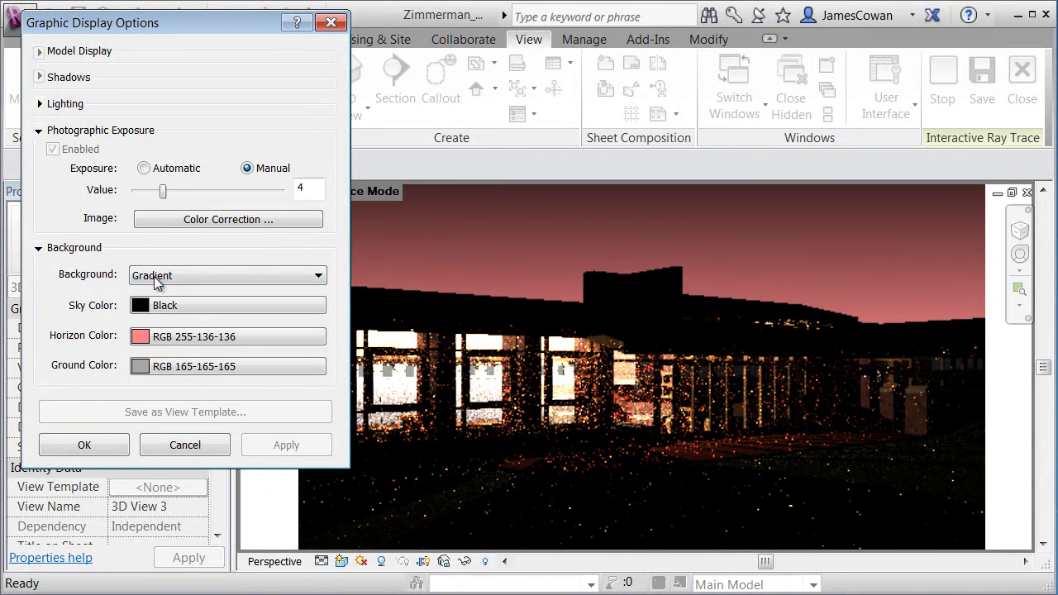
left_click_drag(163, 191, 169, 191)
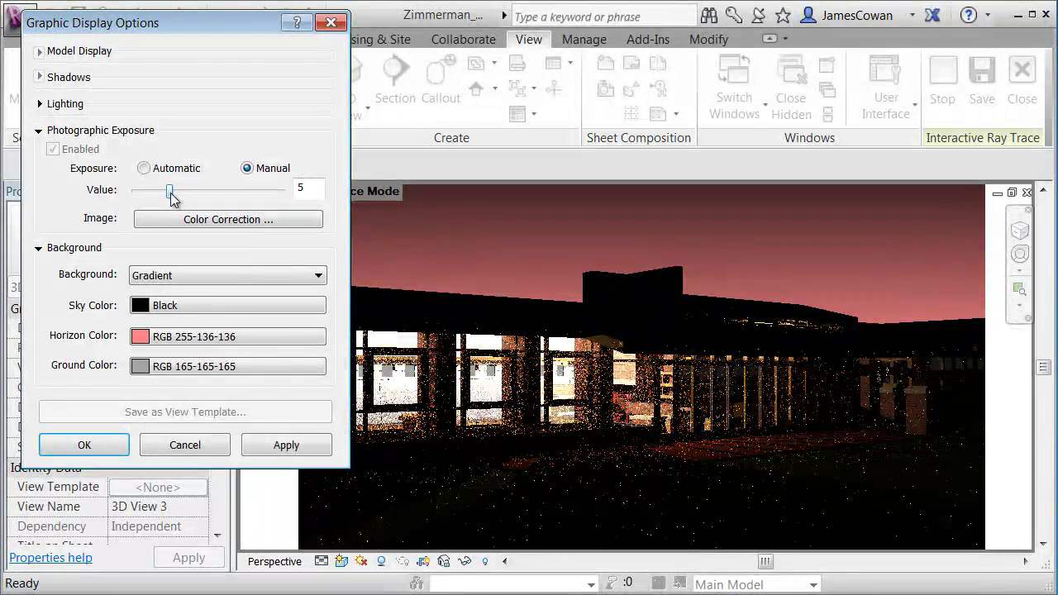
left_click(285, 446)
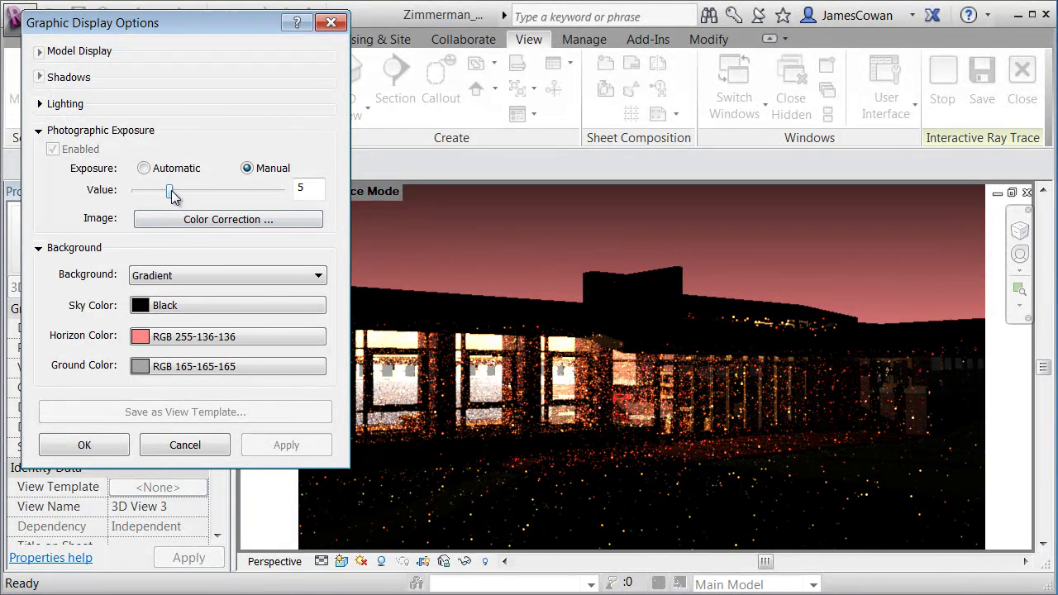
left_click_drag(171, 190, 177, 190)
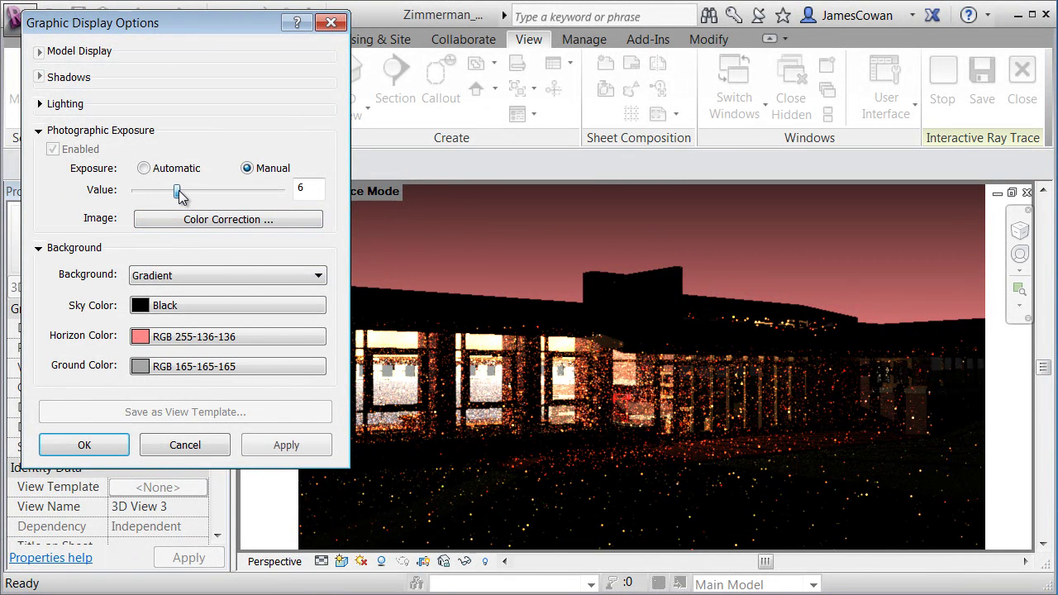
left_click(284, 444)
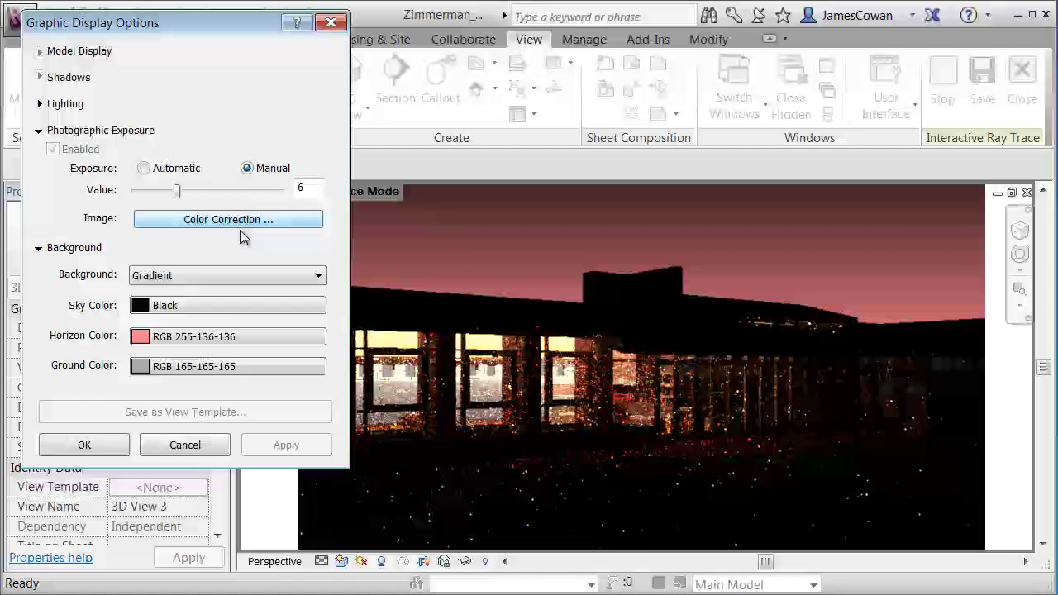
left_click(84, 446)
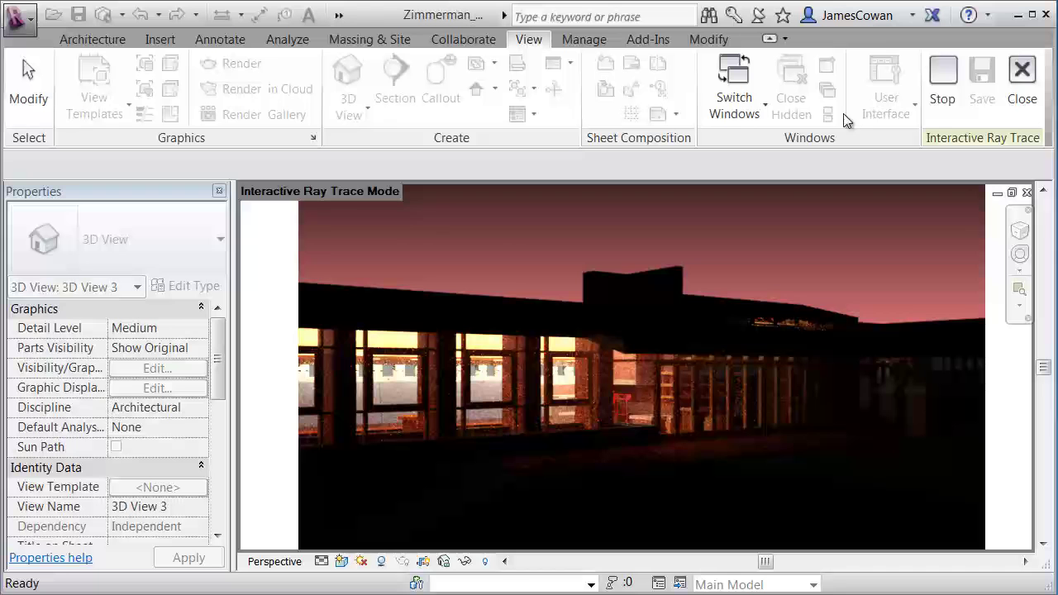
Stop the ray-trace render and start saving the image to the project as 3D View 3_3
left_click(941, 85)
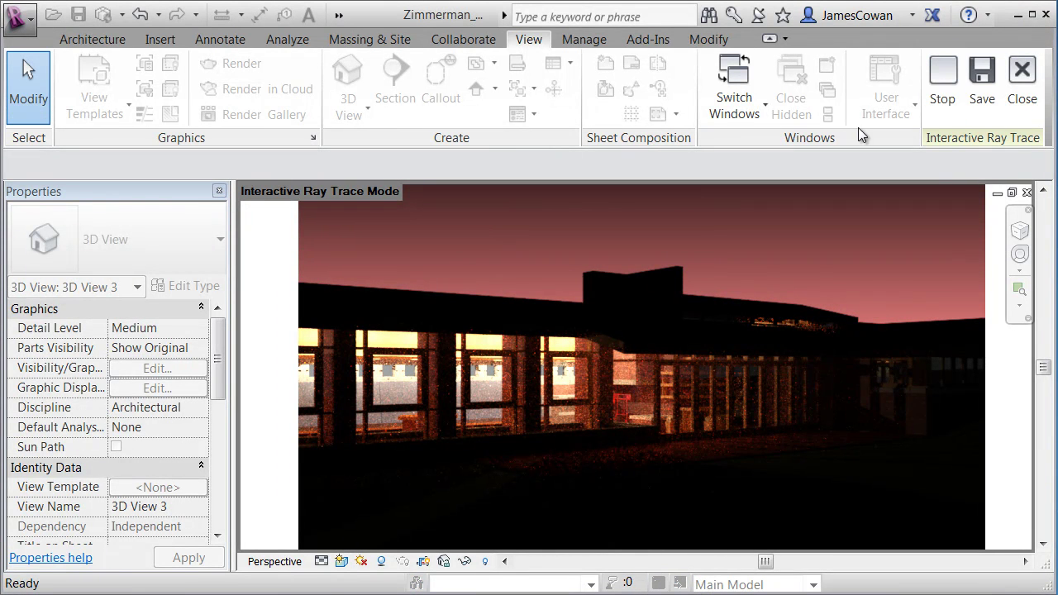
left_click(982, 87)
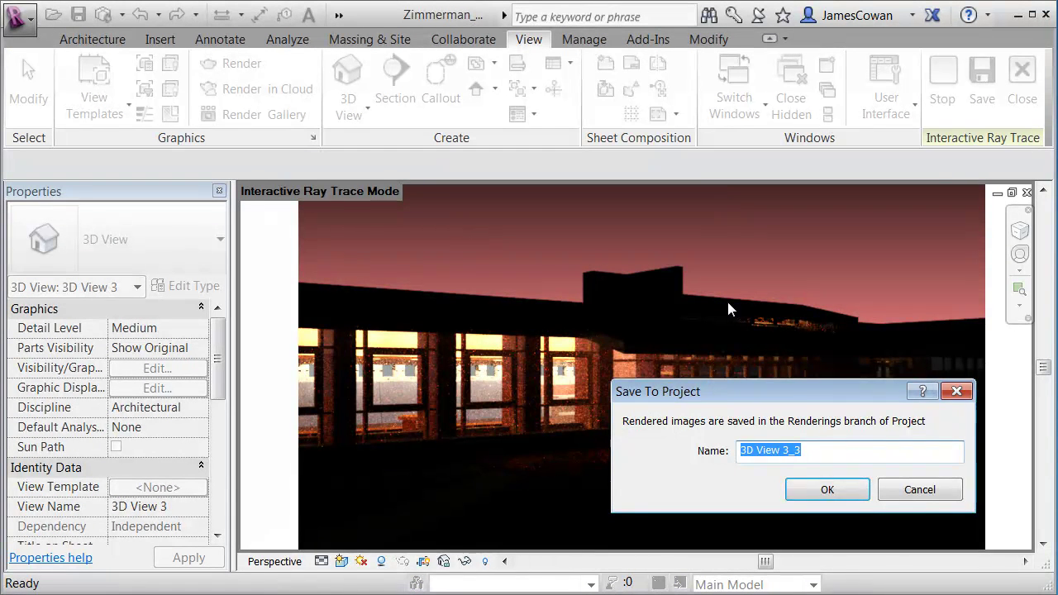